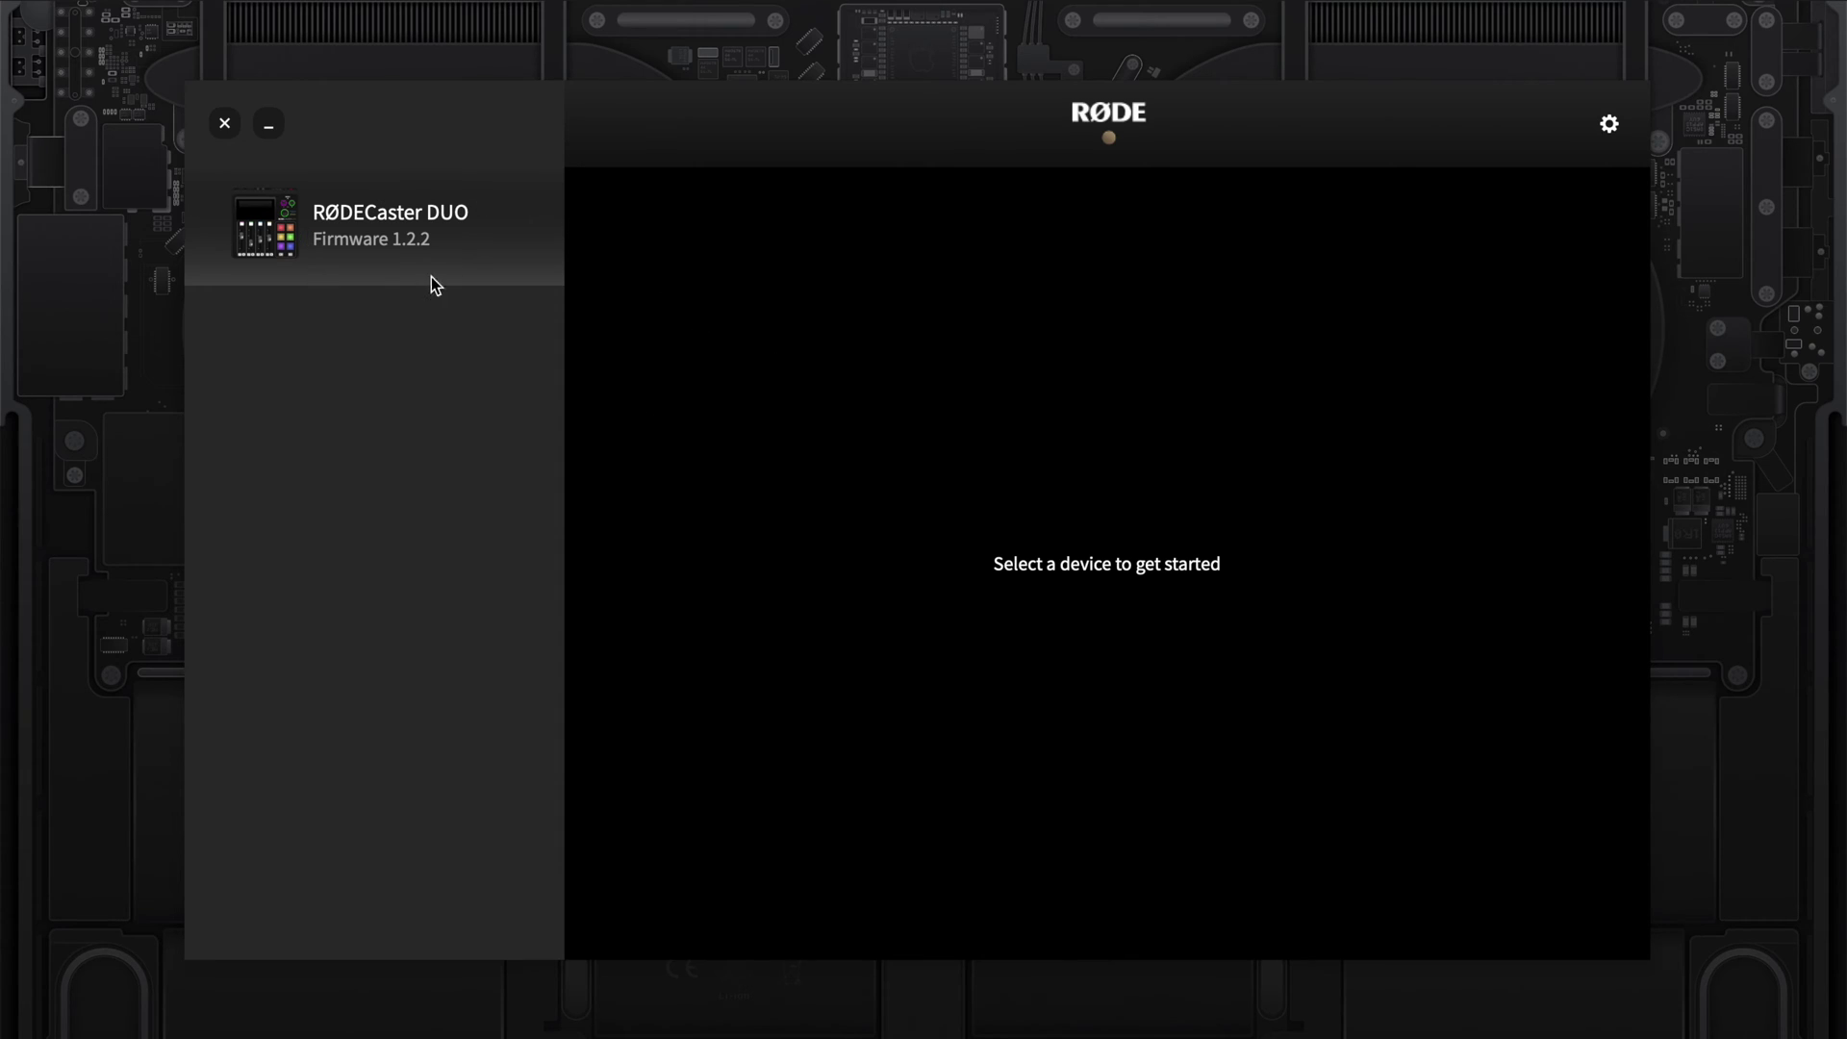
Select the RØDECaster DUO, dismiss the SMART Pads transfer prompt, and open its Audio Setup layout
left_click(390, 229)
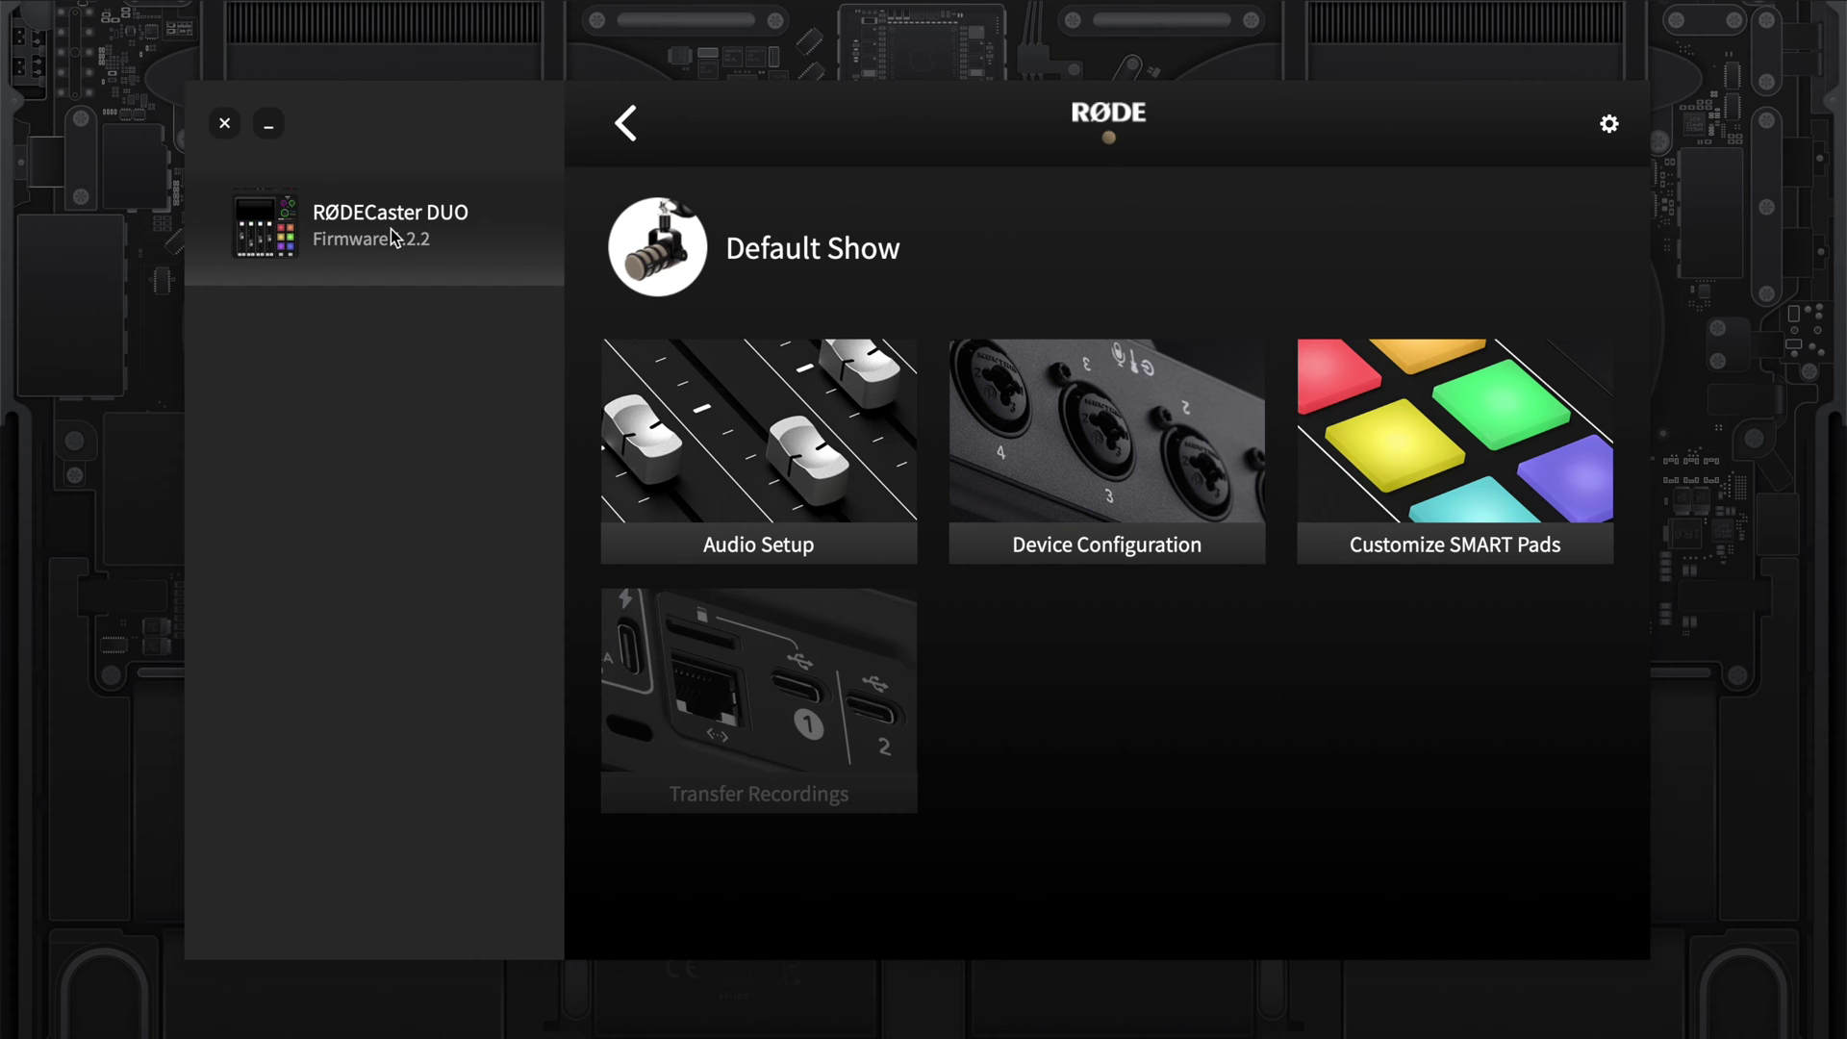
left_click(1414, 451)
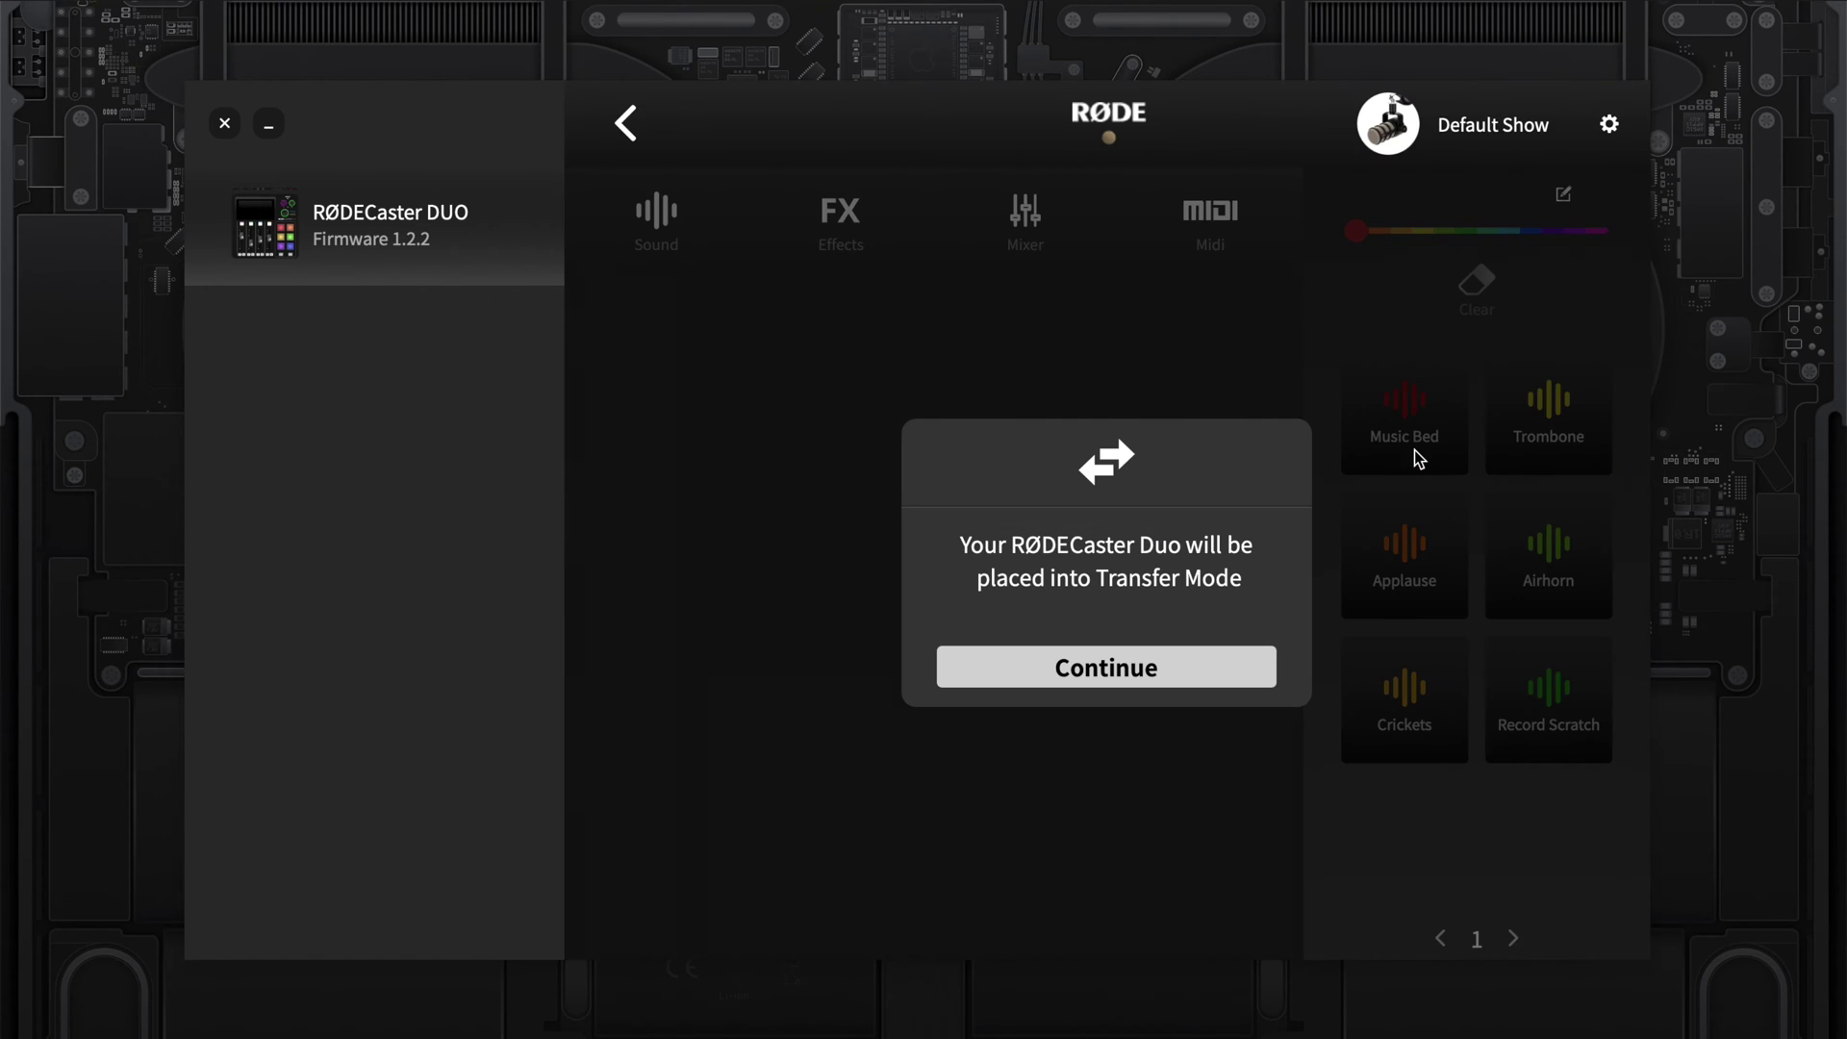
left_click(1164, 669)
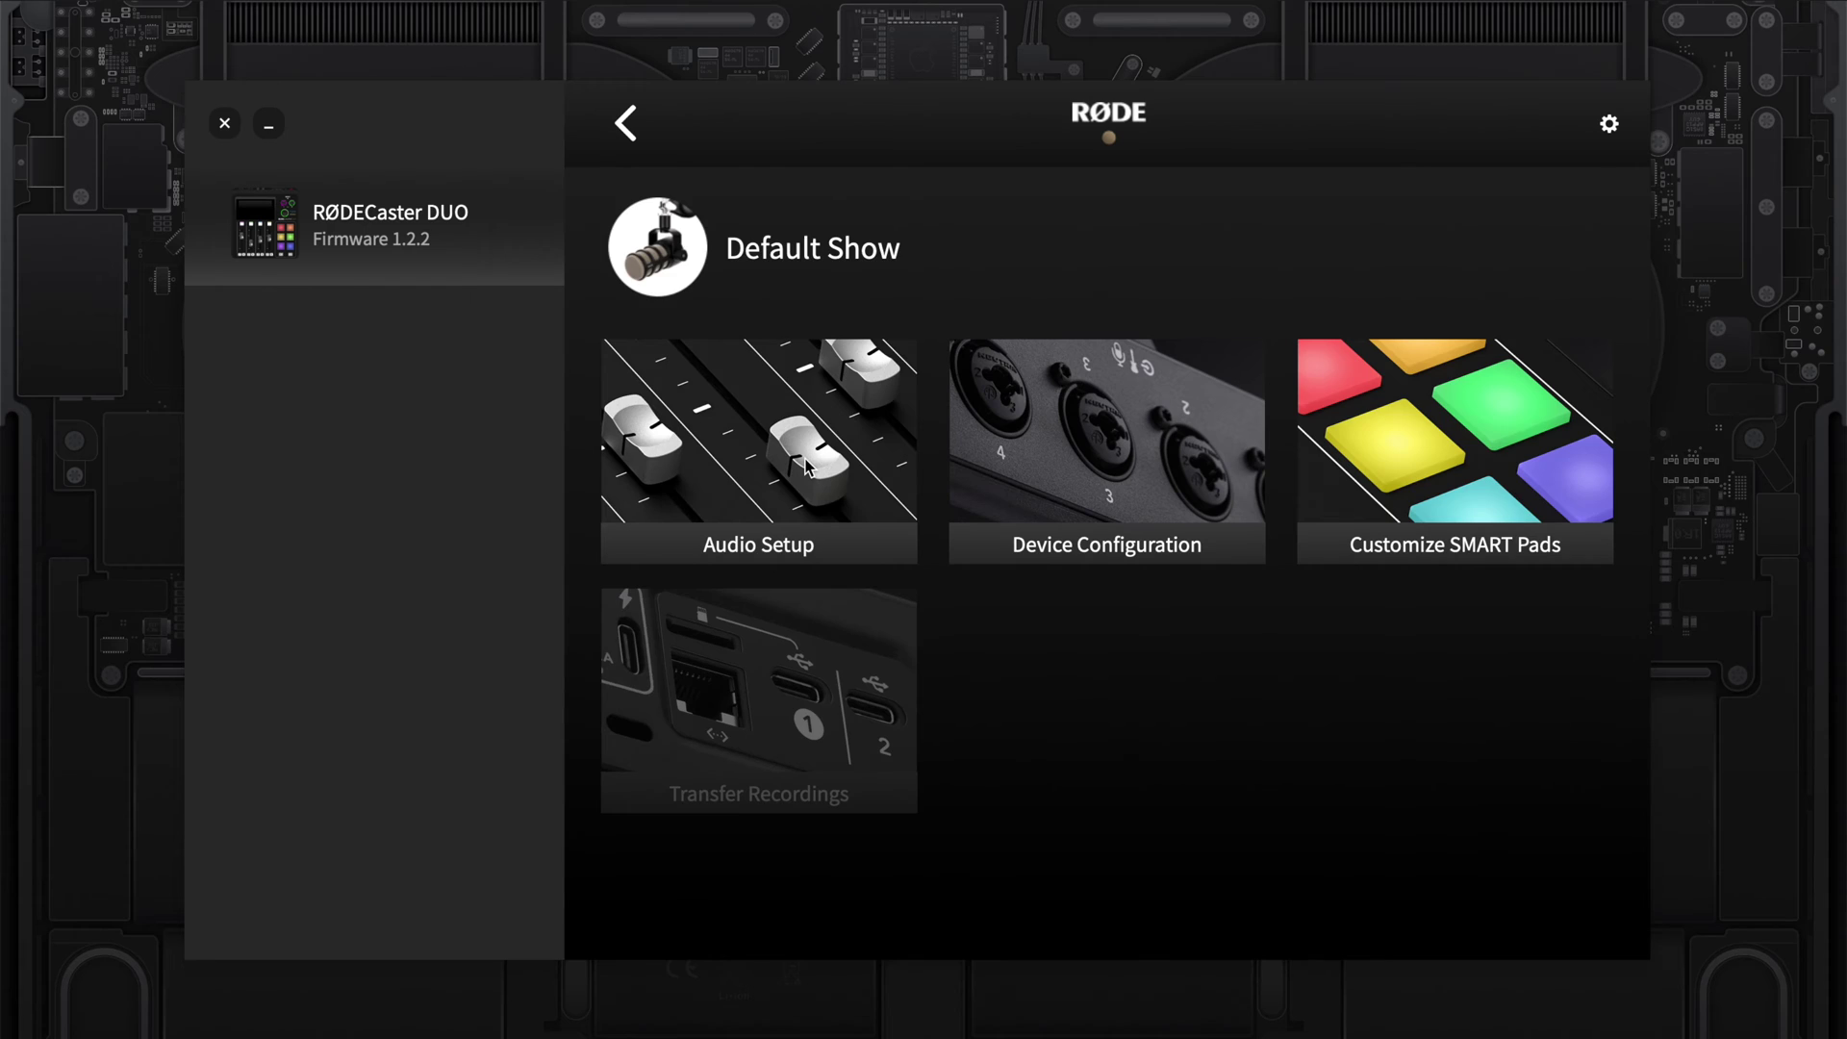
left_click(809, 467)
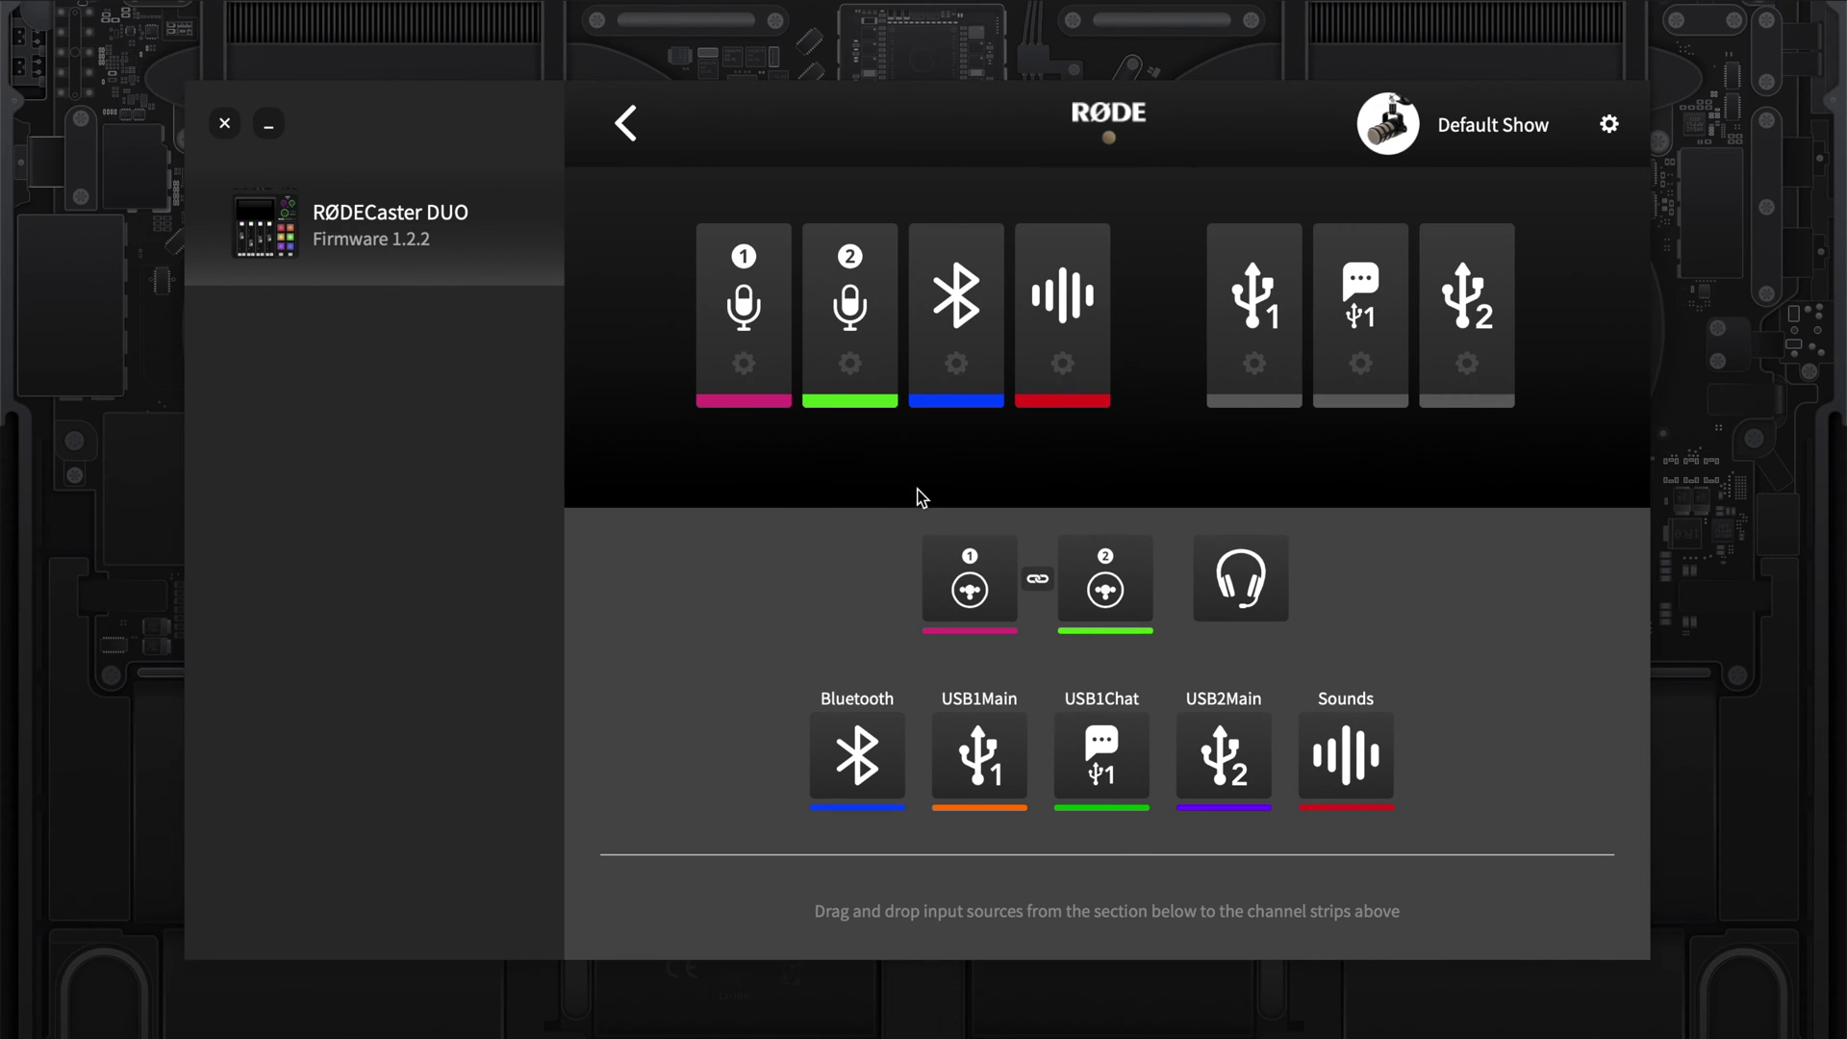
mouse_move(712, 411)
left_click(733, 370)
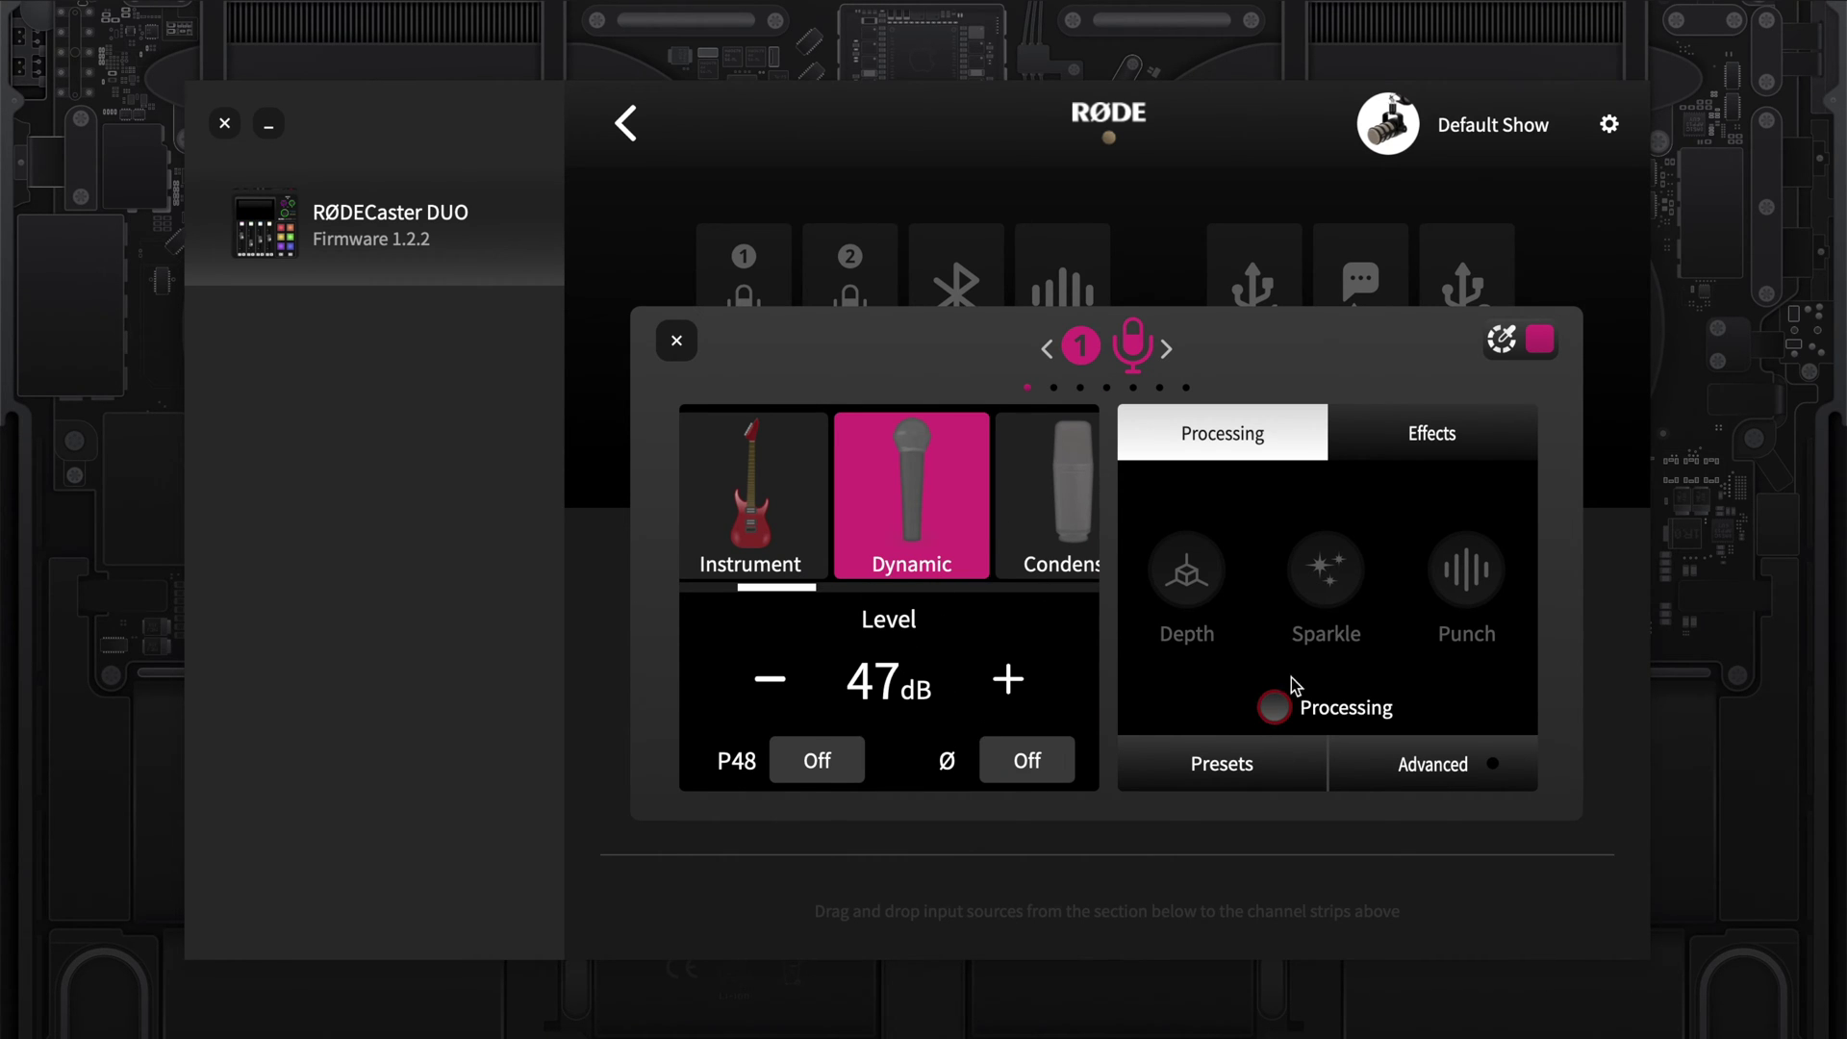
left_click(1474, 435)
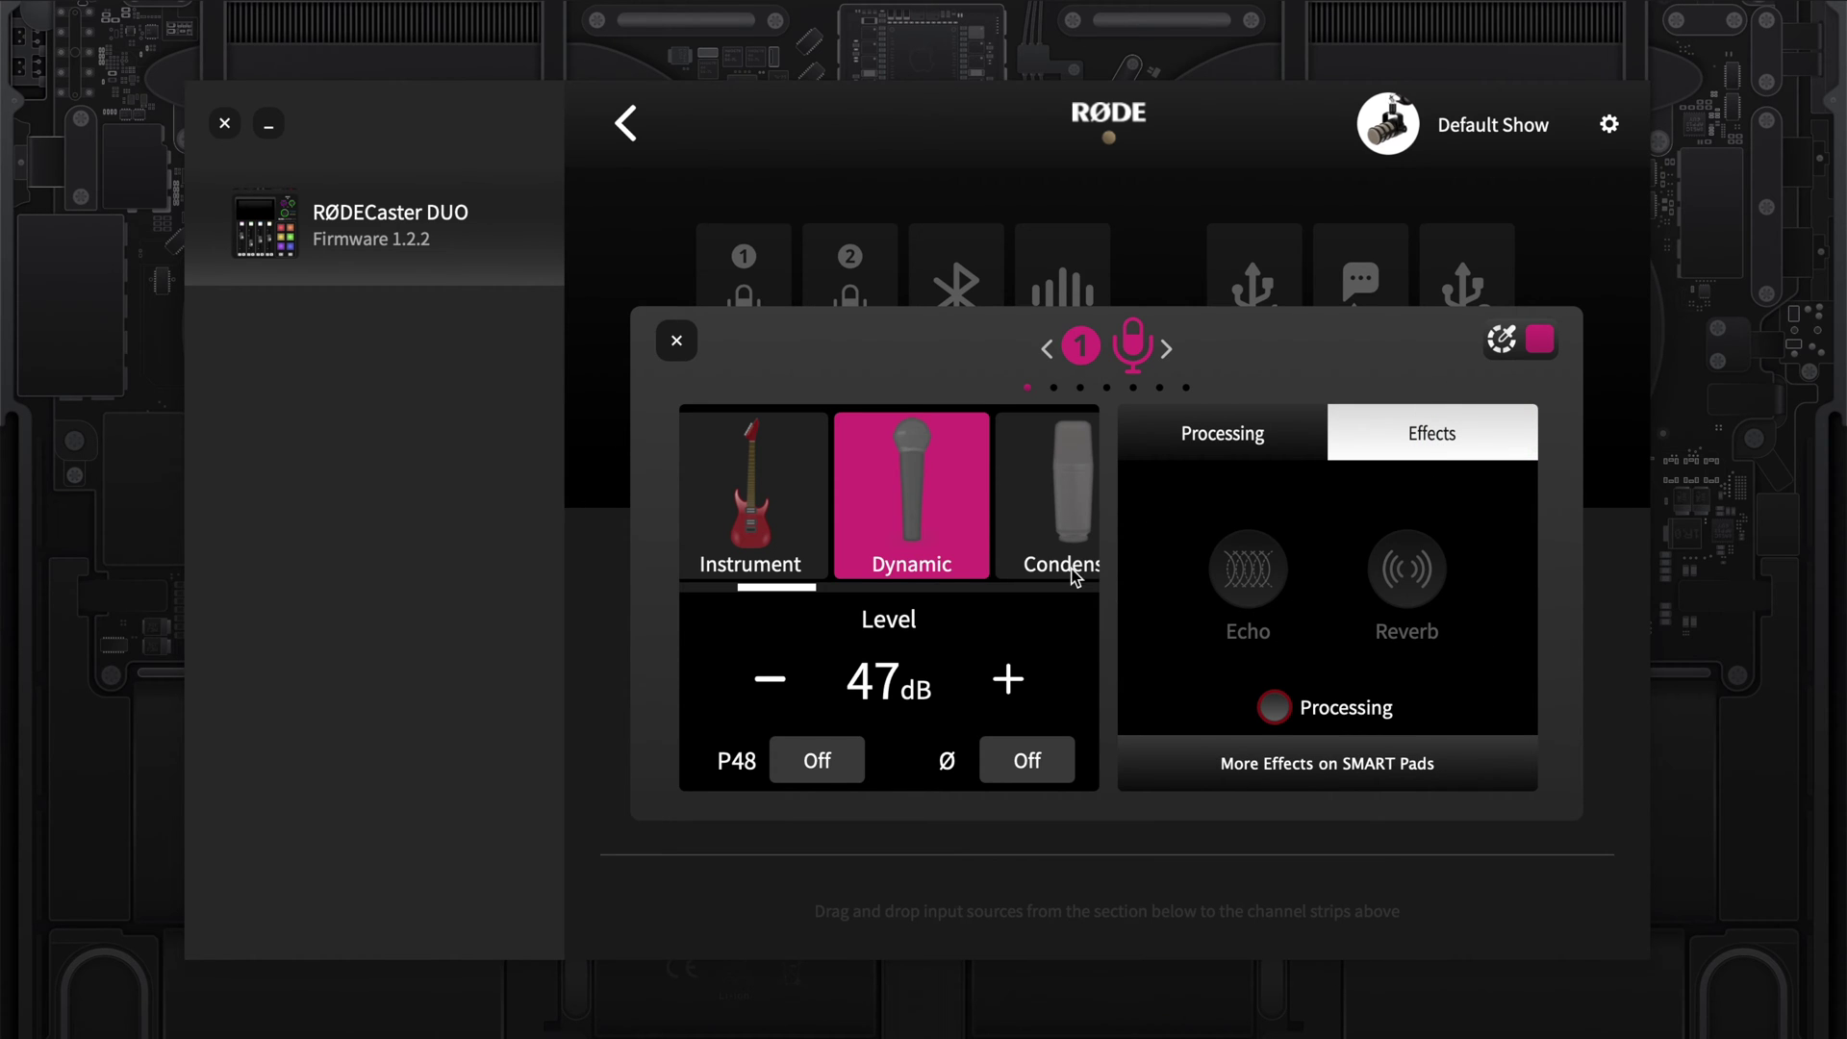
left_click(679, 343)
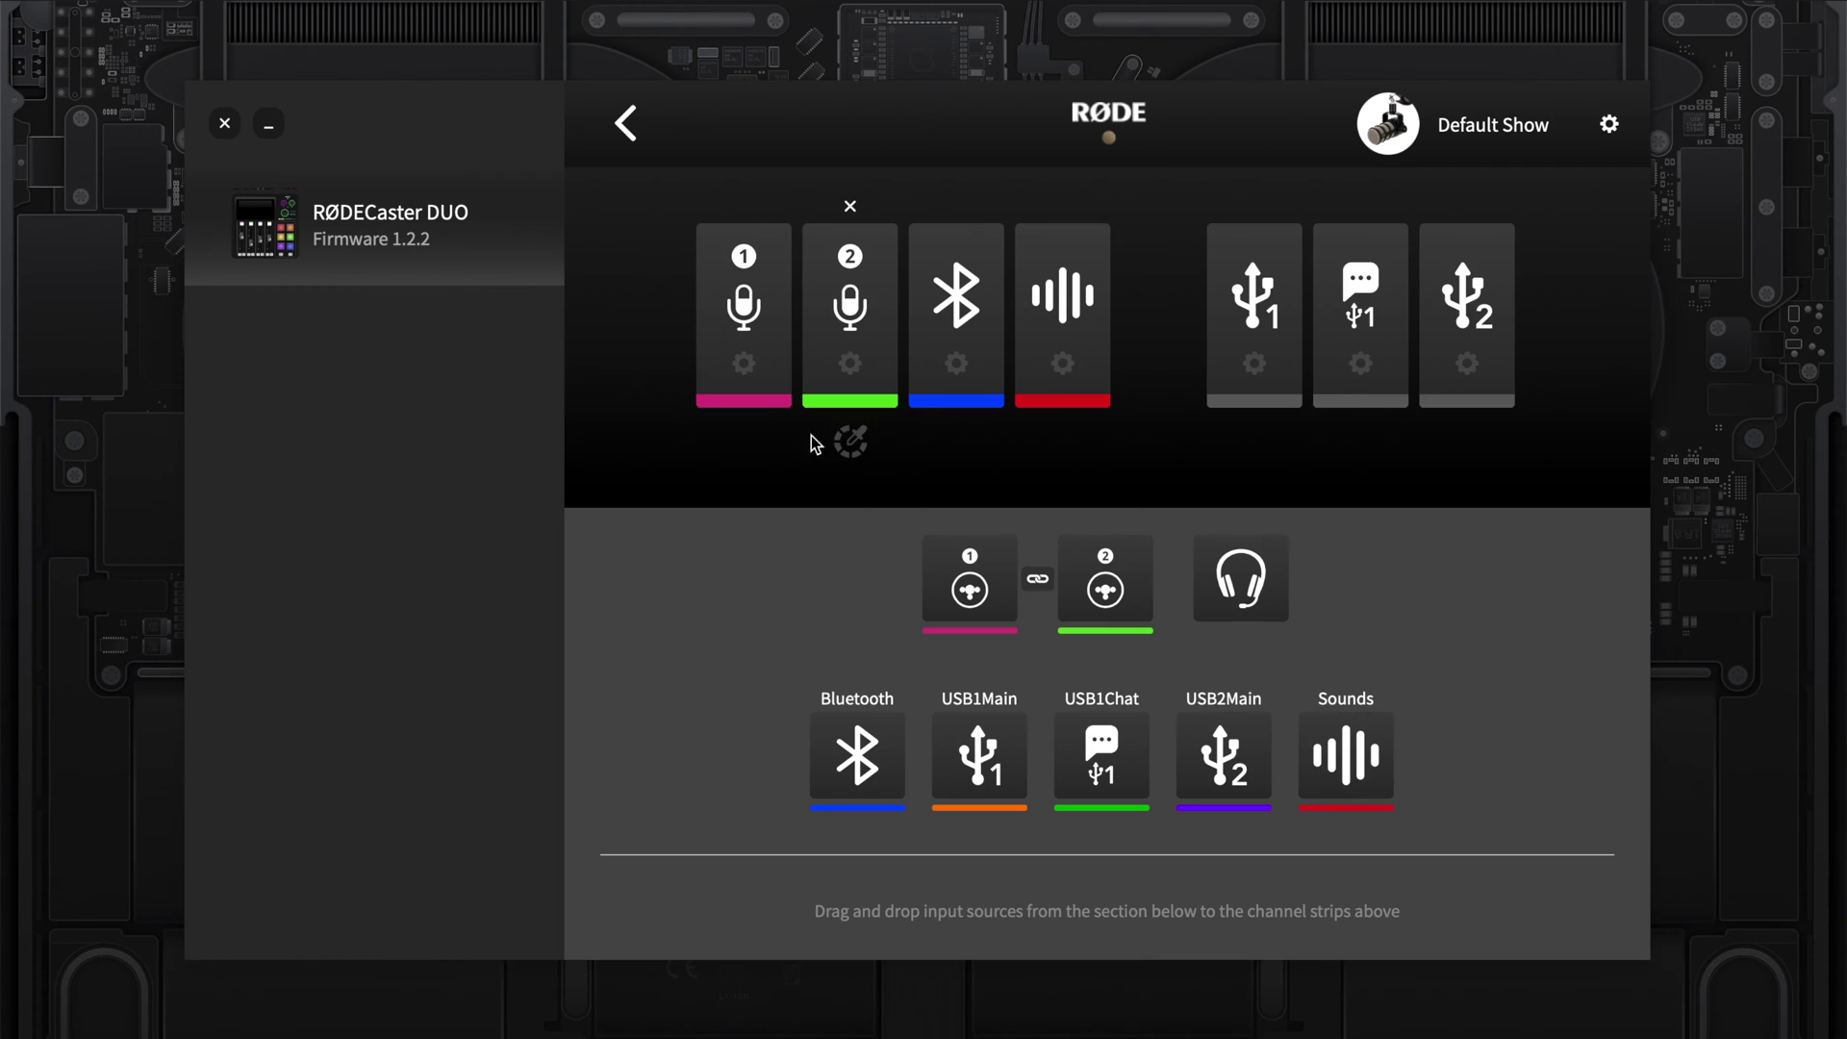
From the Default Show home, browse Device Configuration's Metering, REC Button and System settings
mouse_move(931, 448)
mouse_move(1048, 363)
left_click(627, 131)
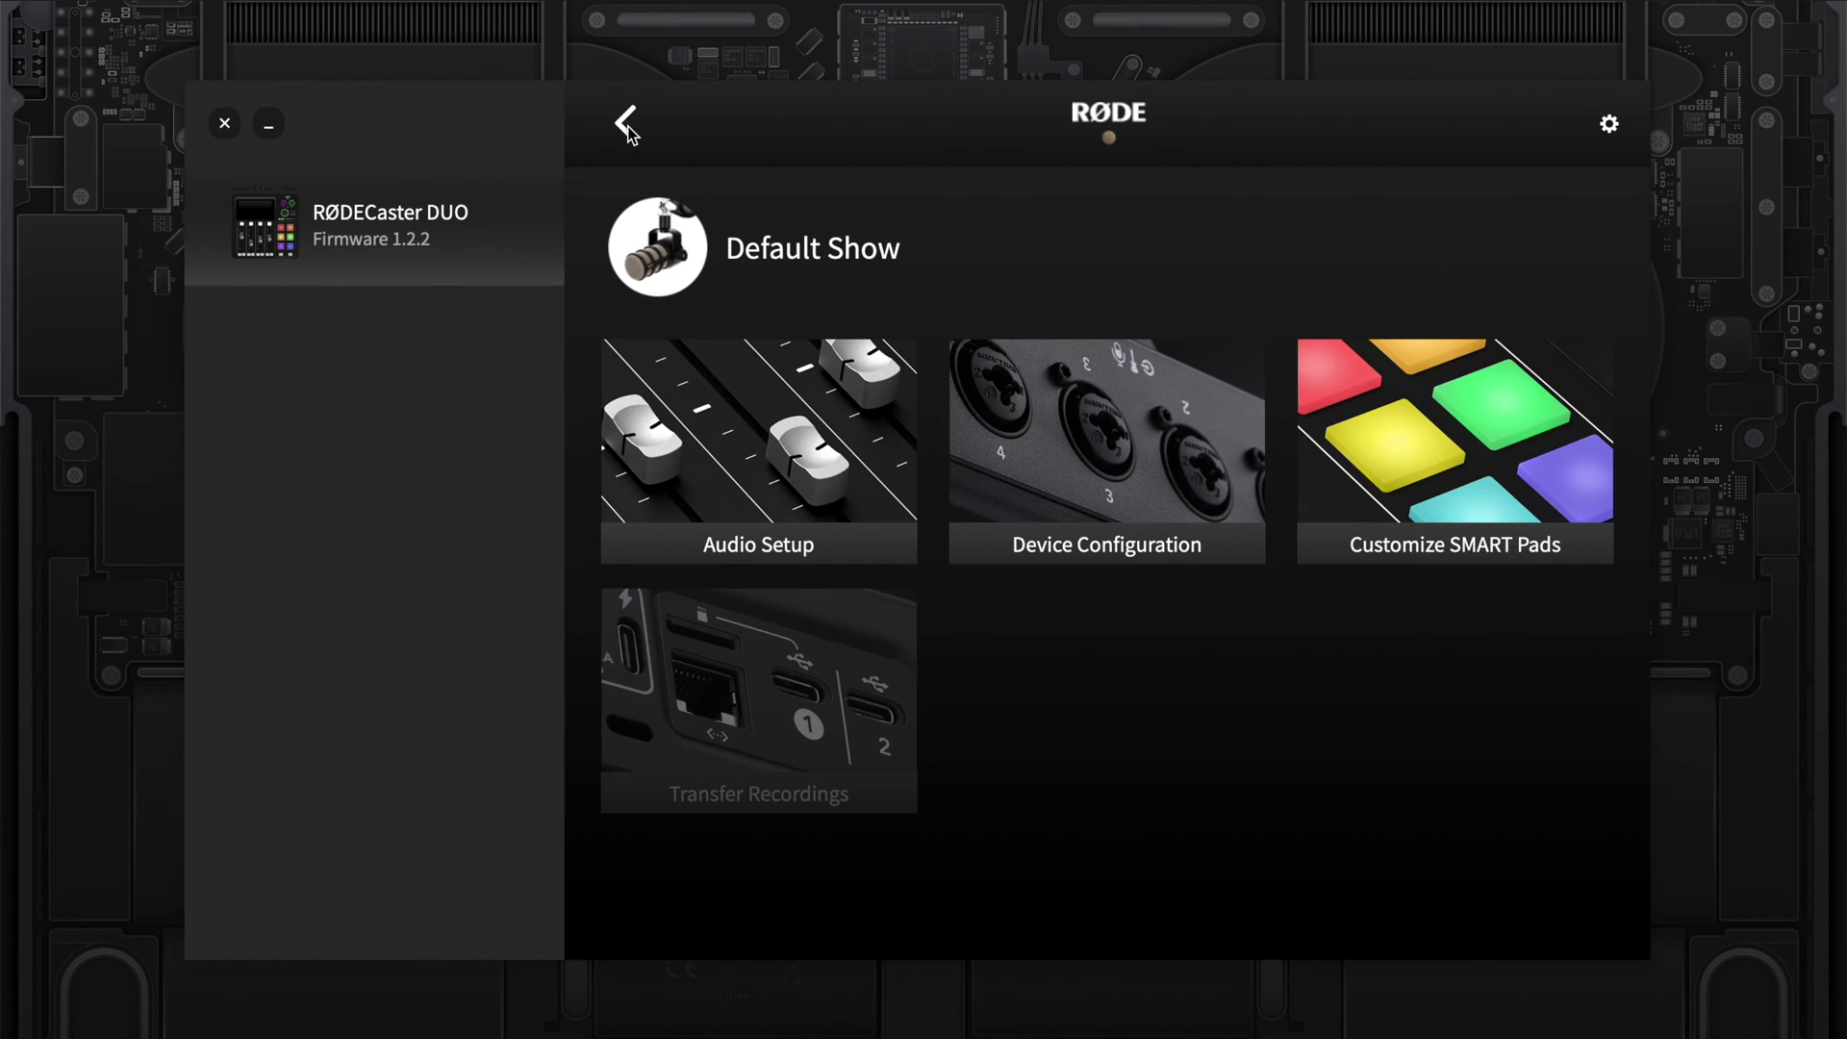
left_click(1053, 467)
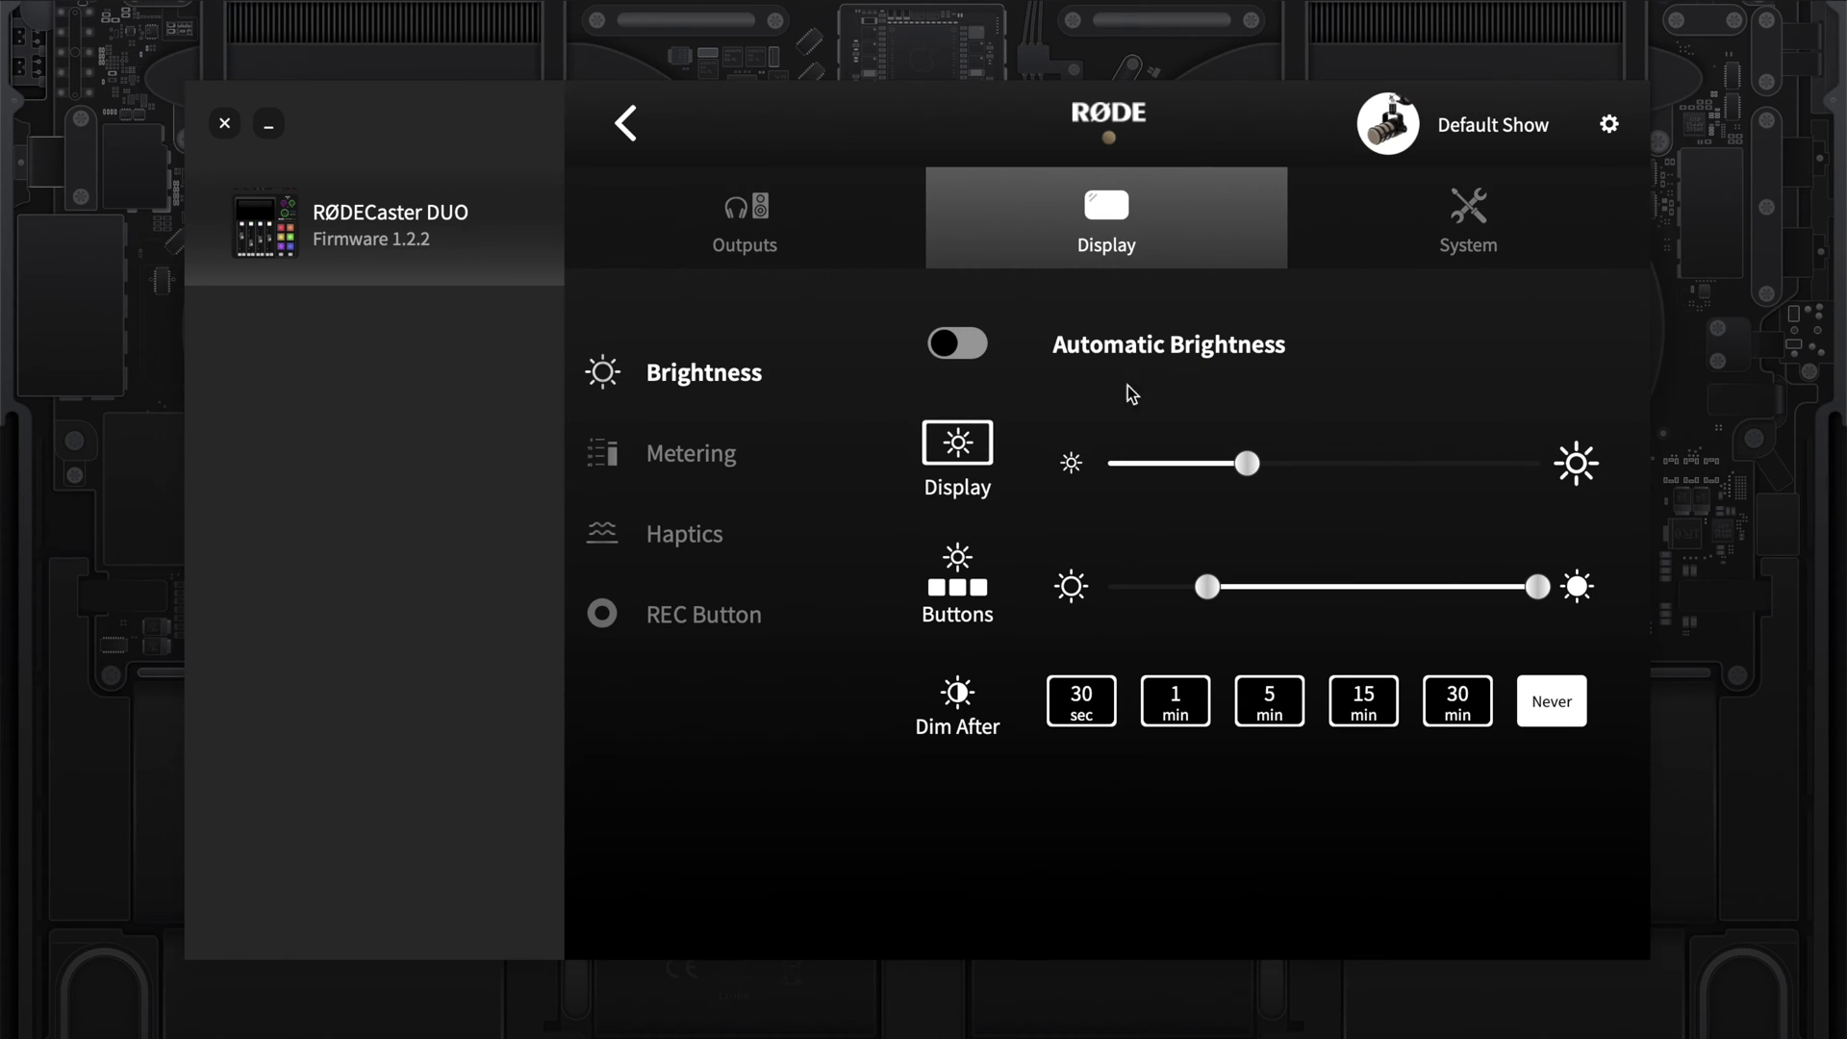
left_click(717, 450)
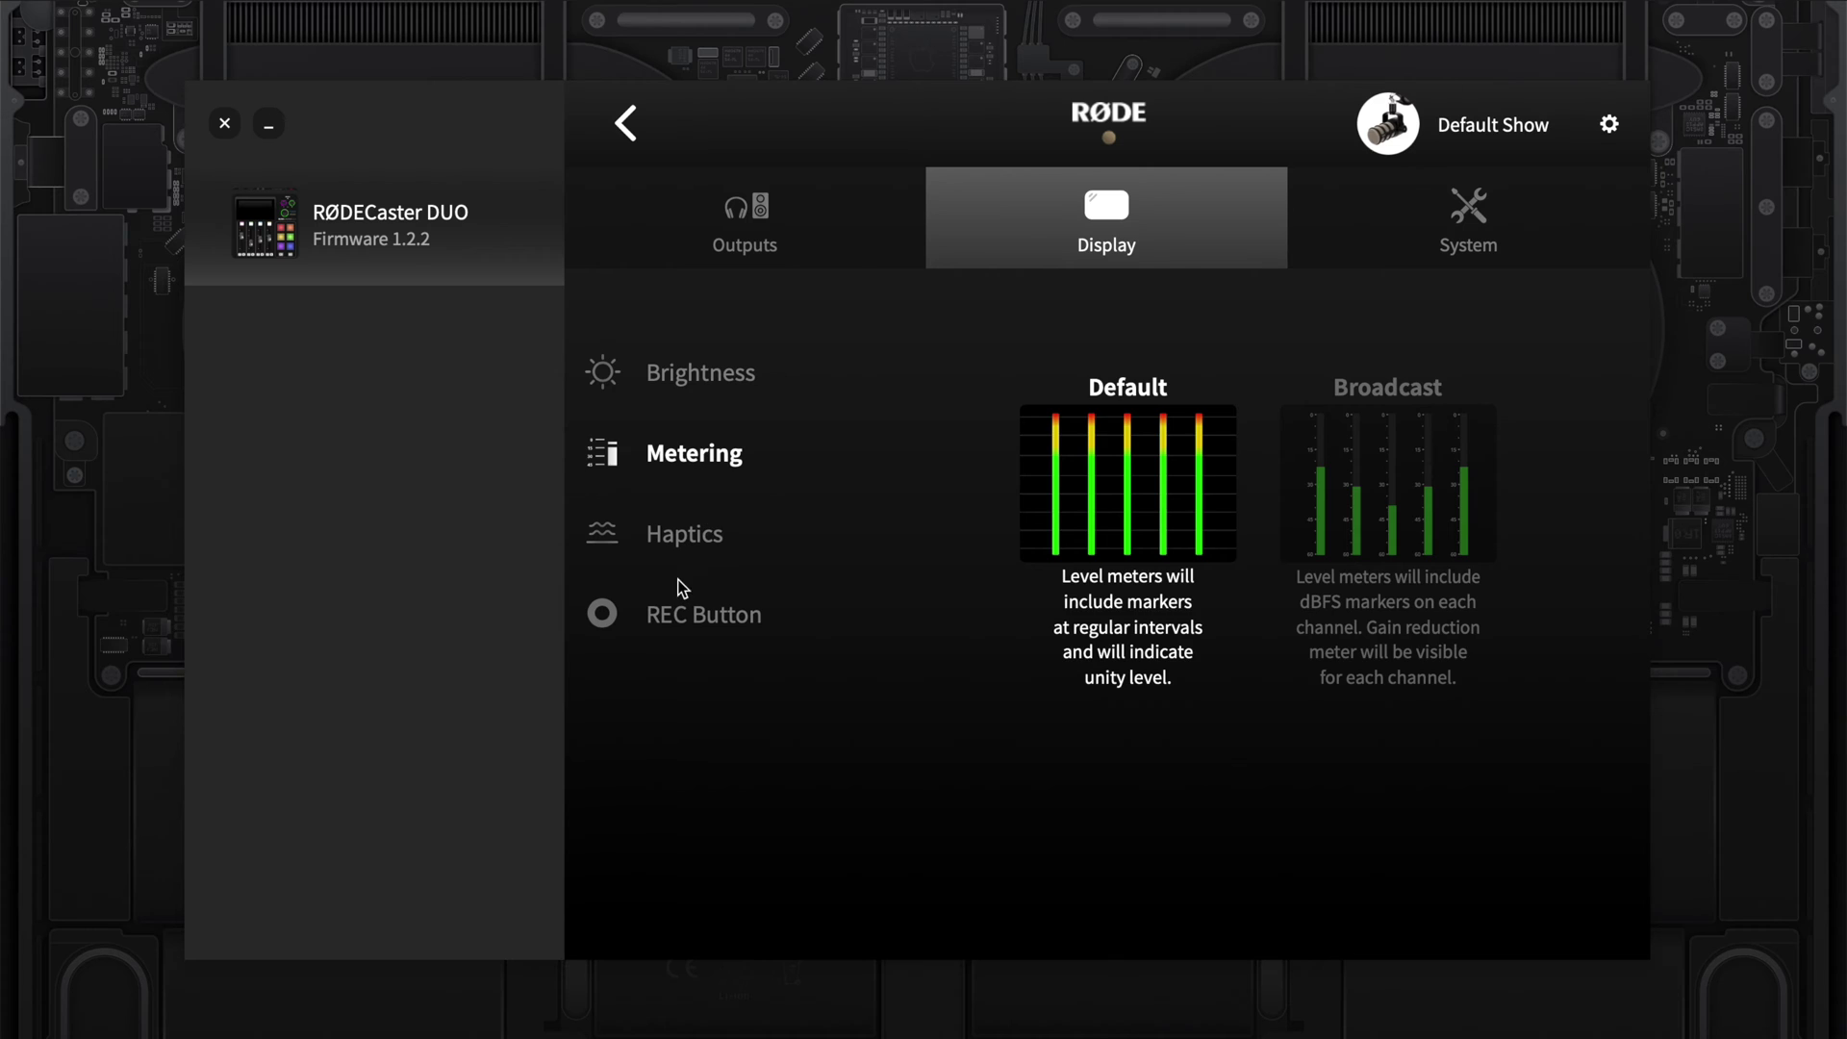
left_click(700, 612)
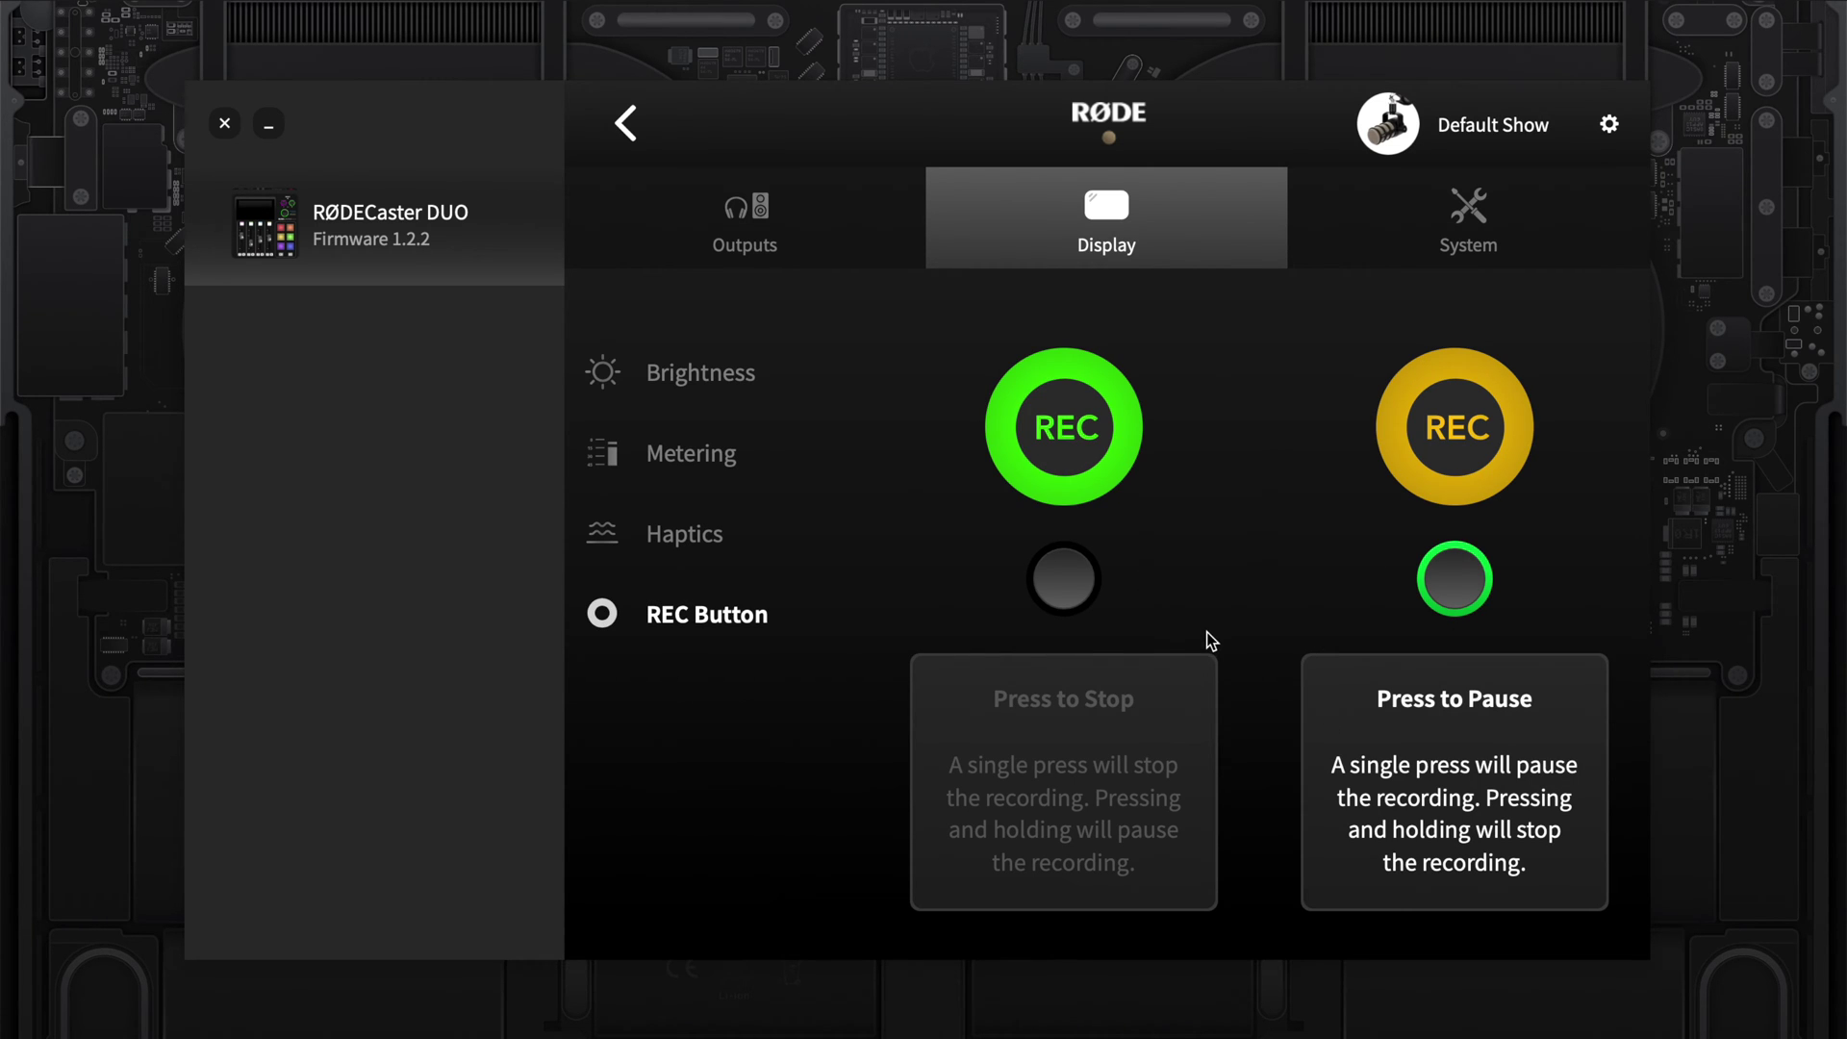
left_click(1359, 258)
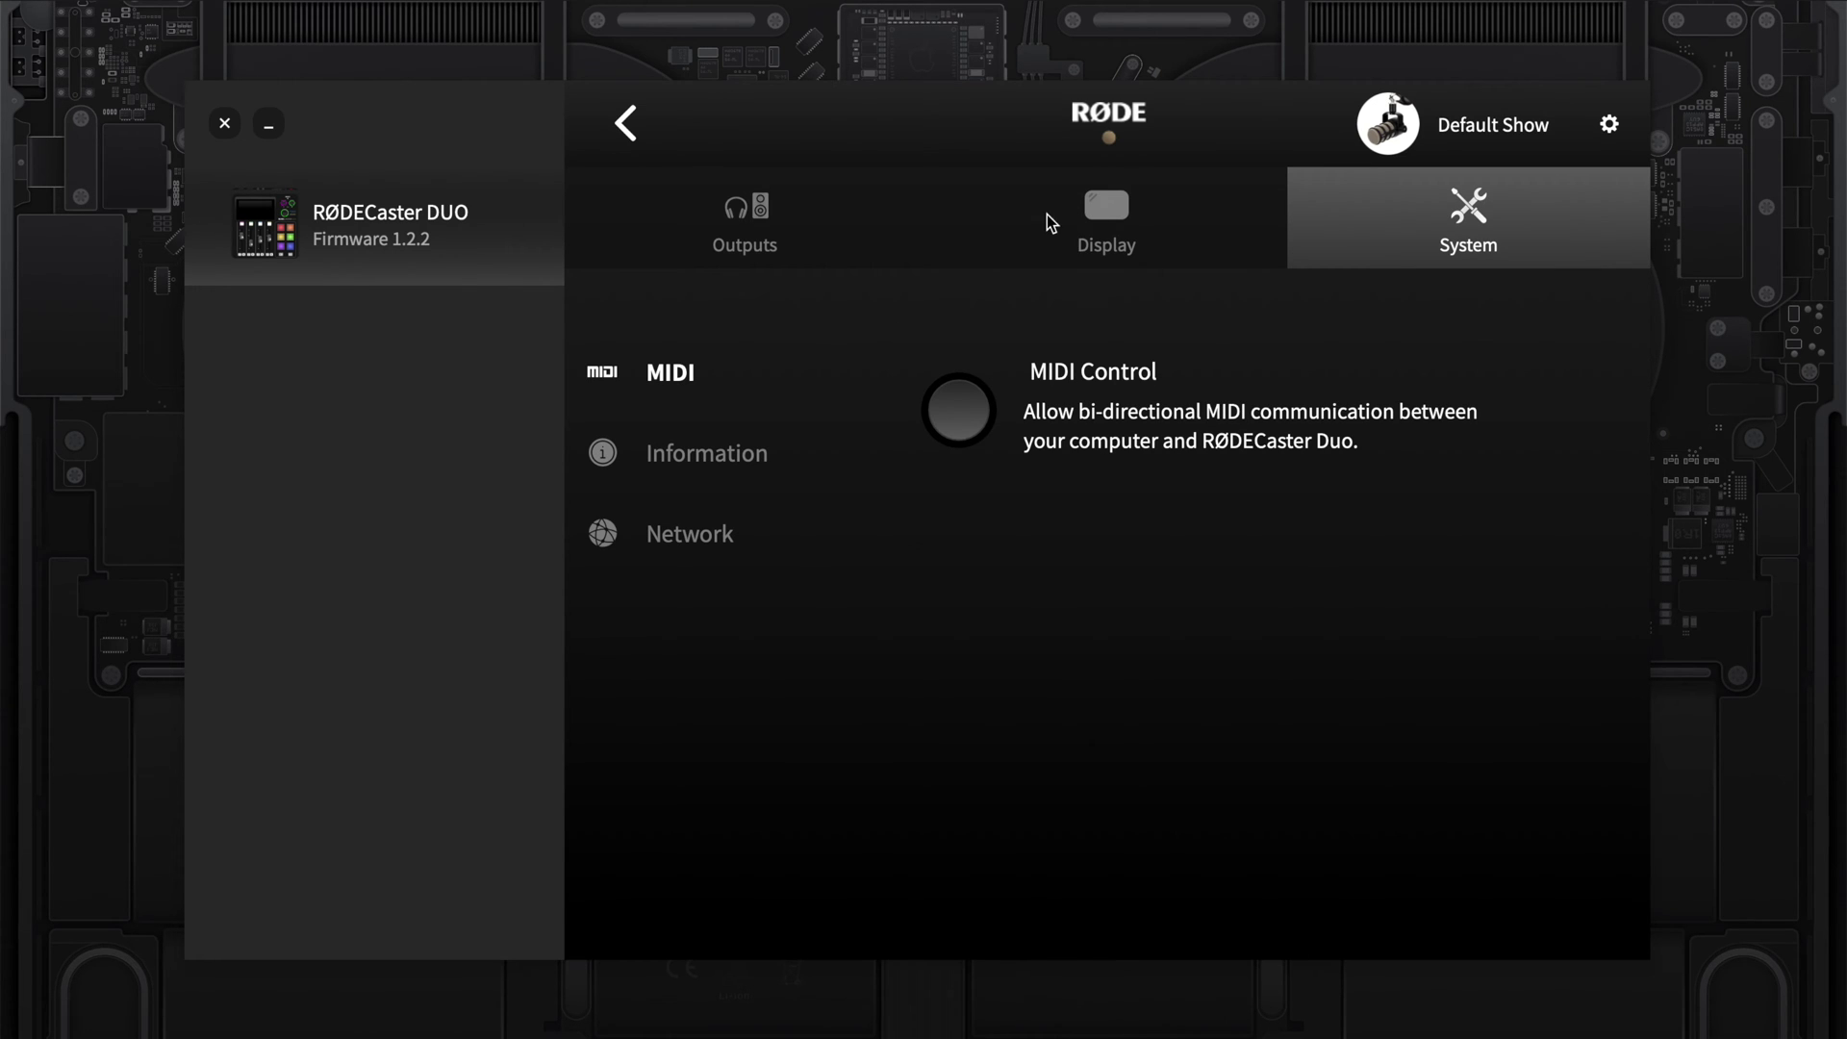
Set headphone output 1 to High Sensitivity, accept the level warning, and view Monitor and Routing
left_click(766, 217)
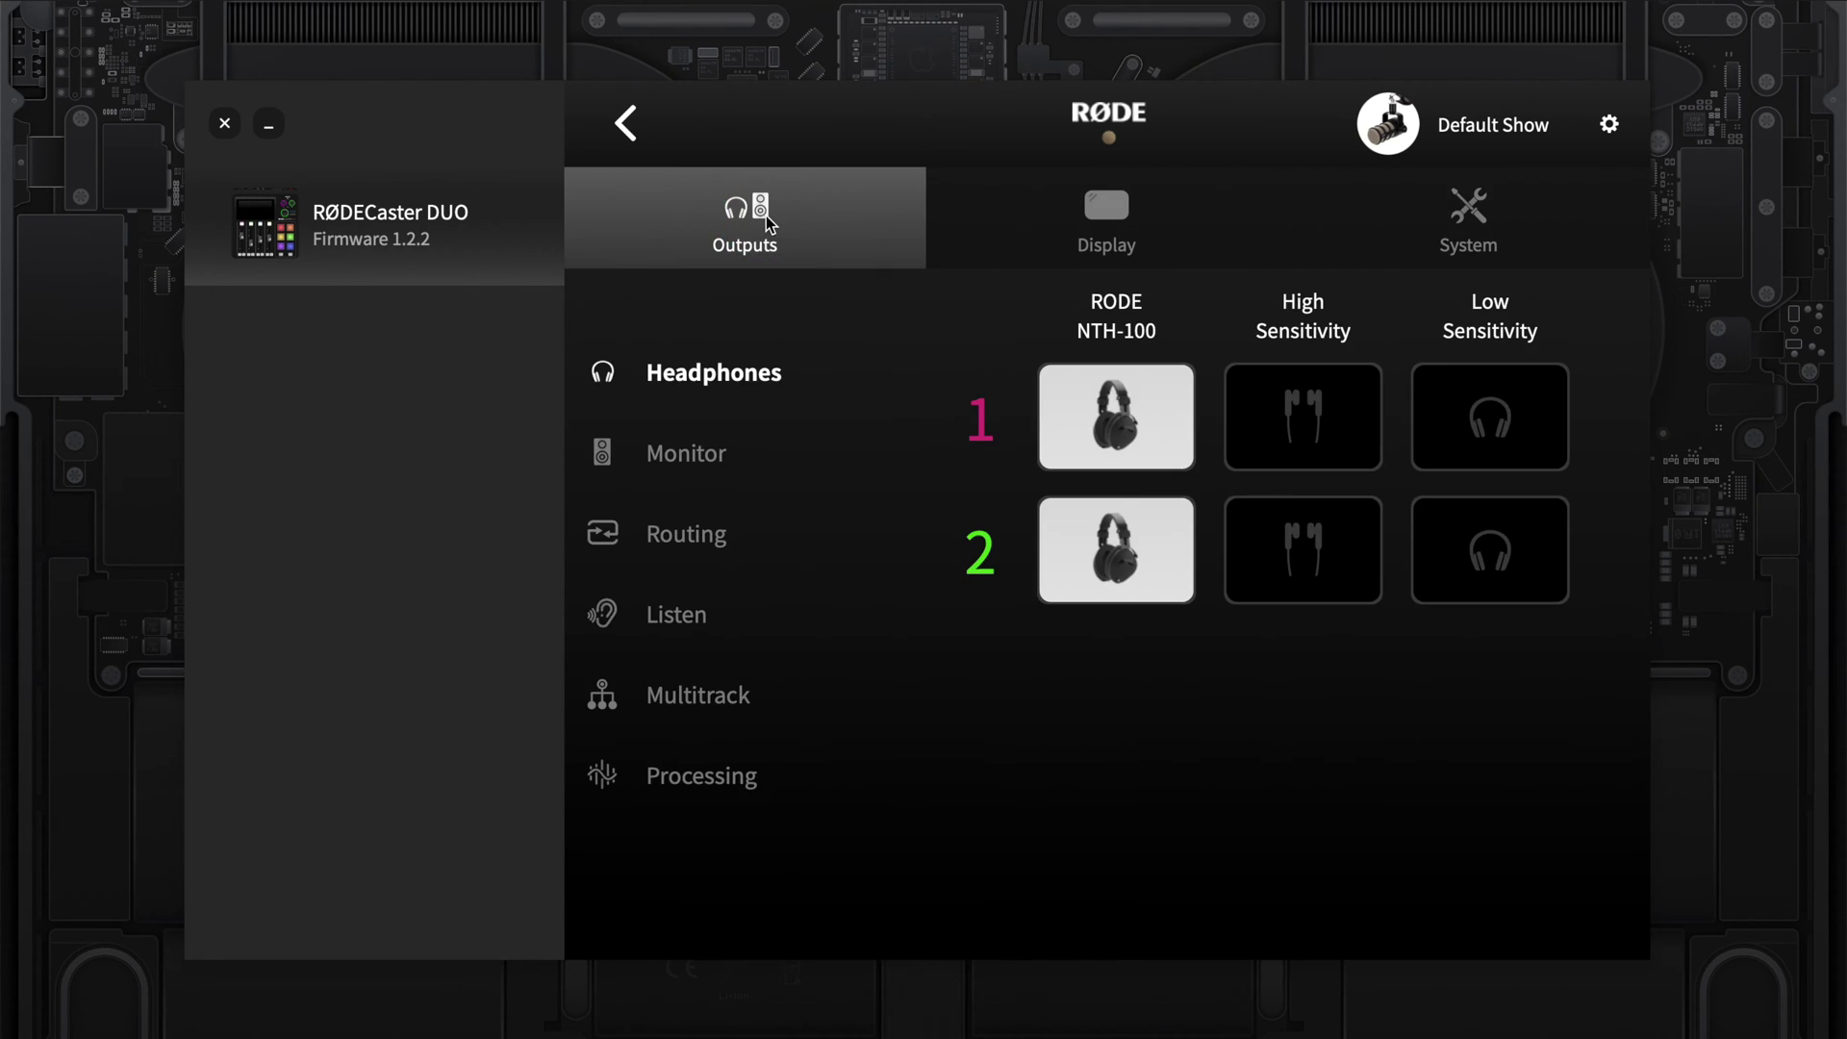
mouse_move(978, 396)
left_click(1290, 426)
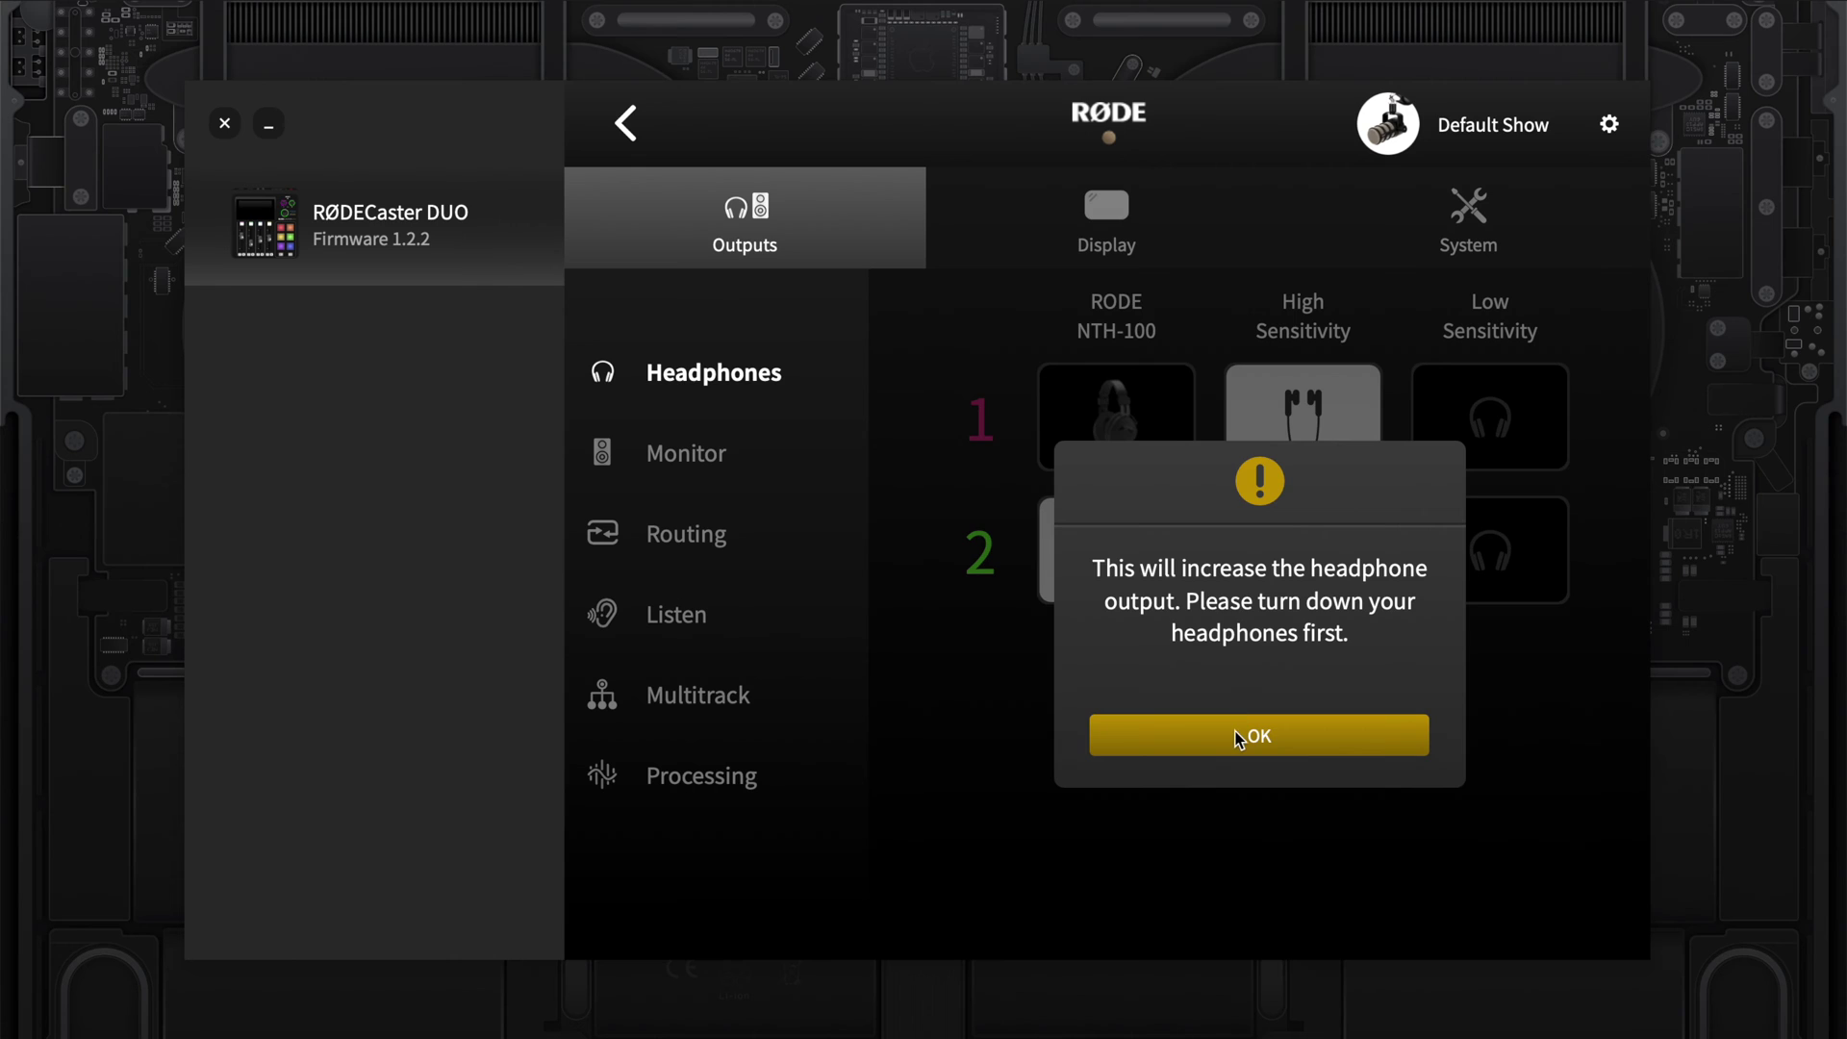
left_click(1237, 737)
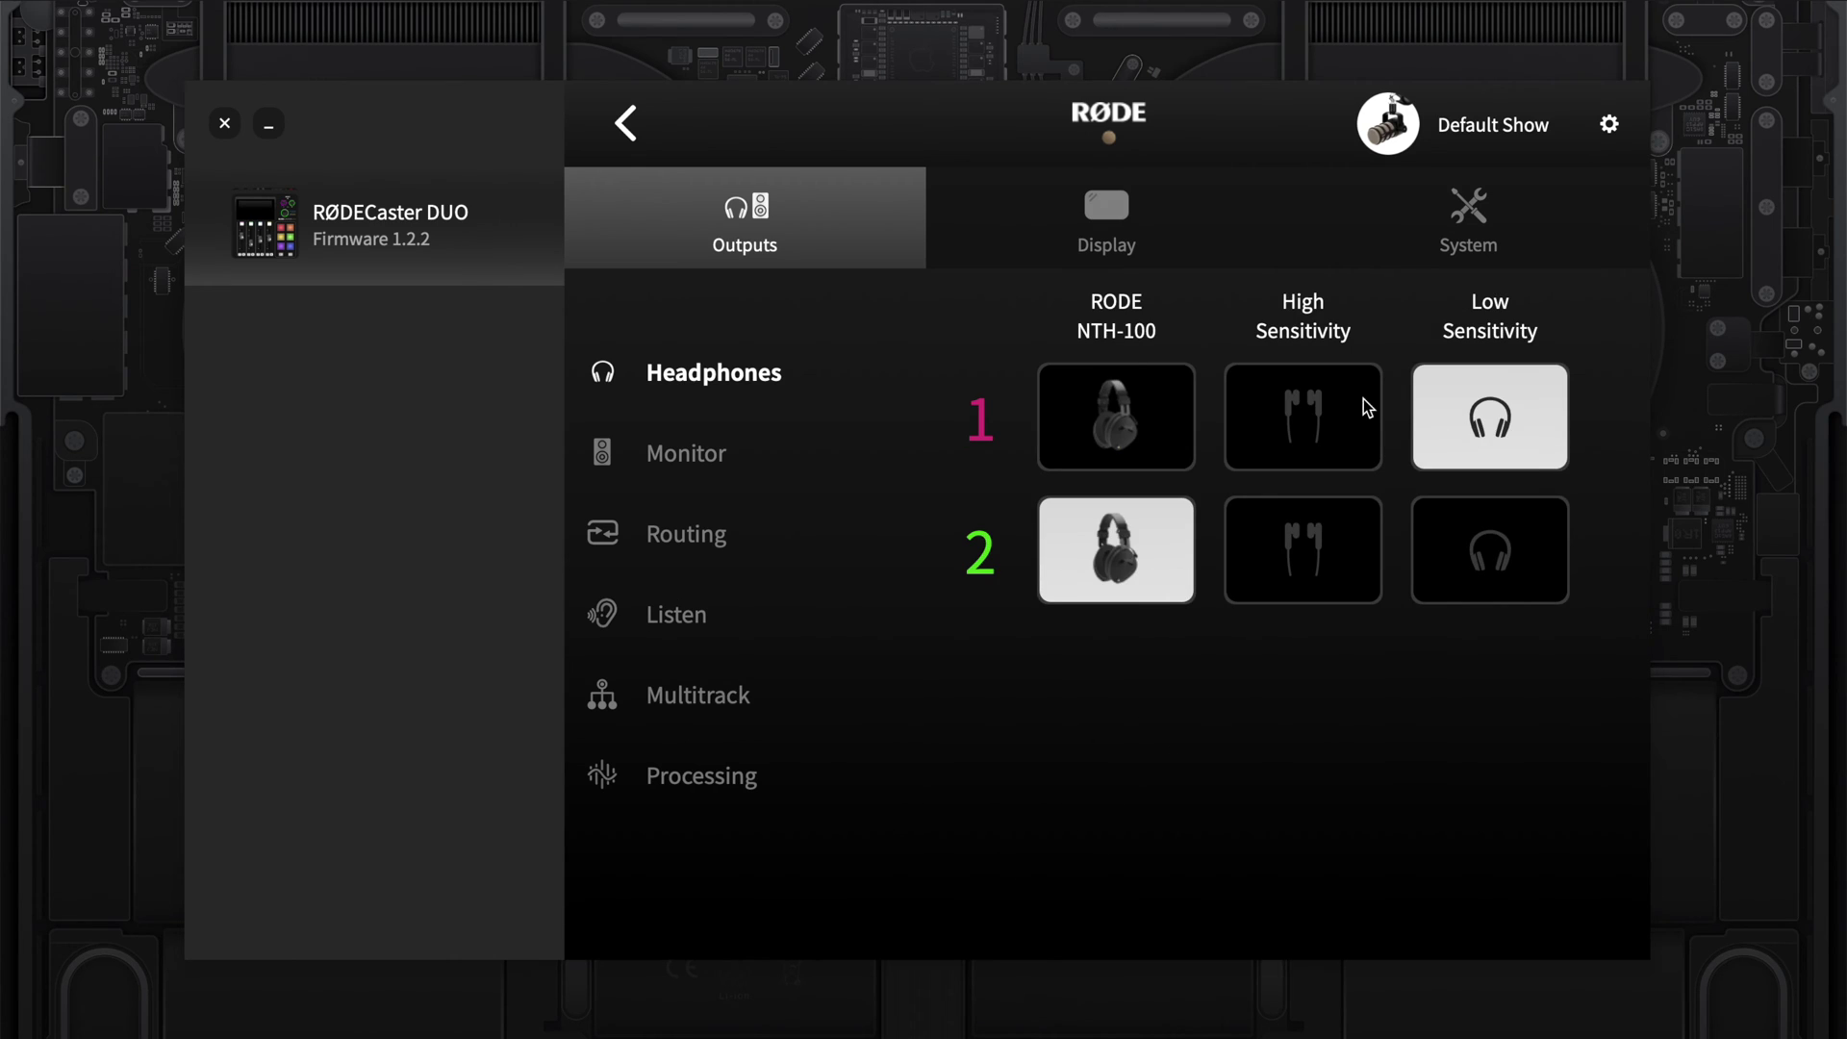
left_click(1349, 402)
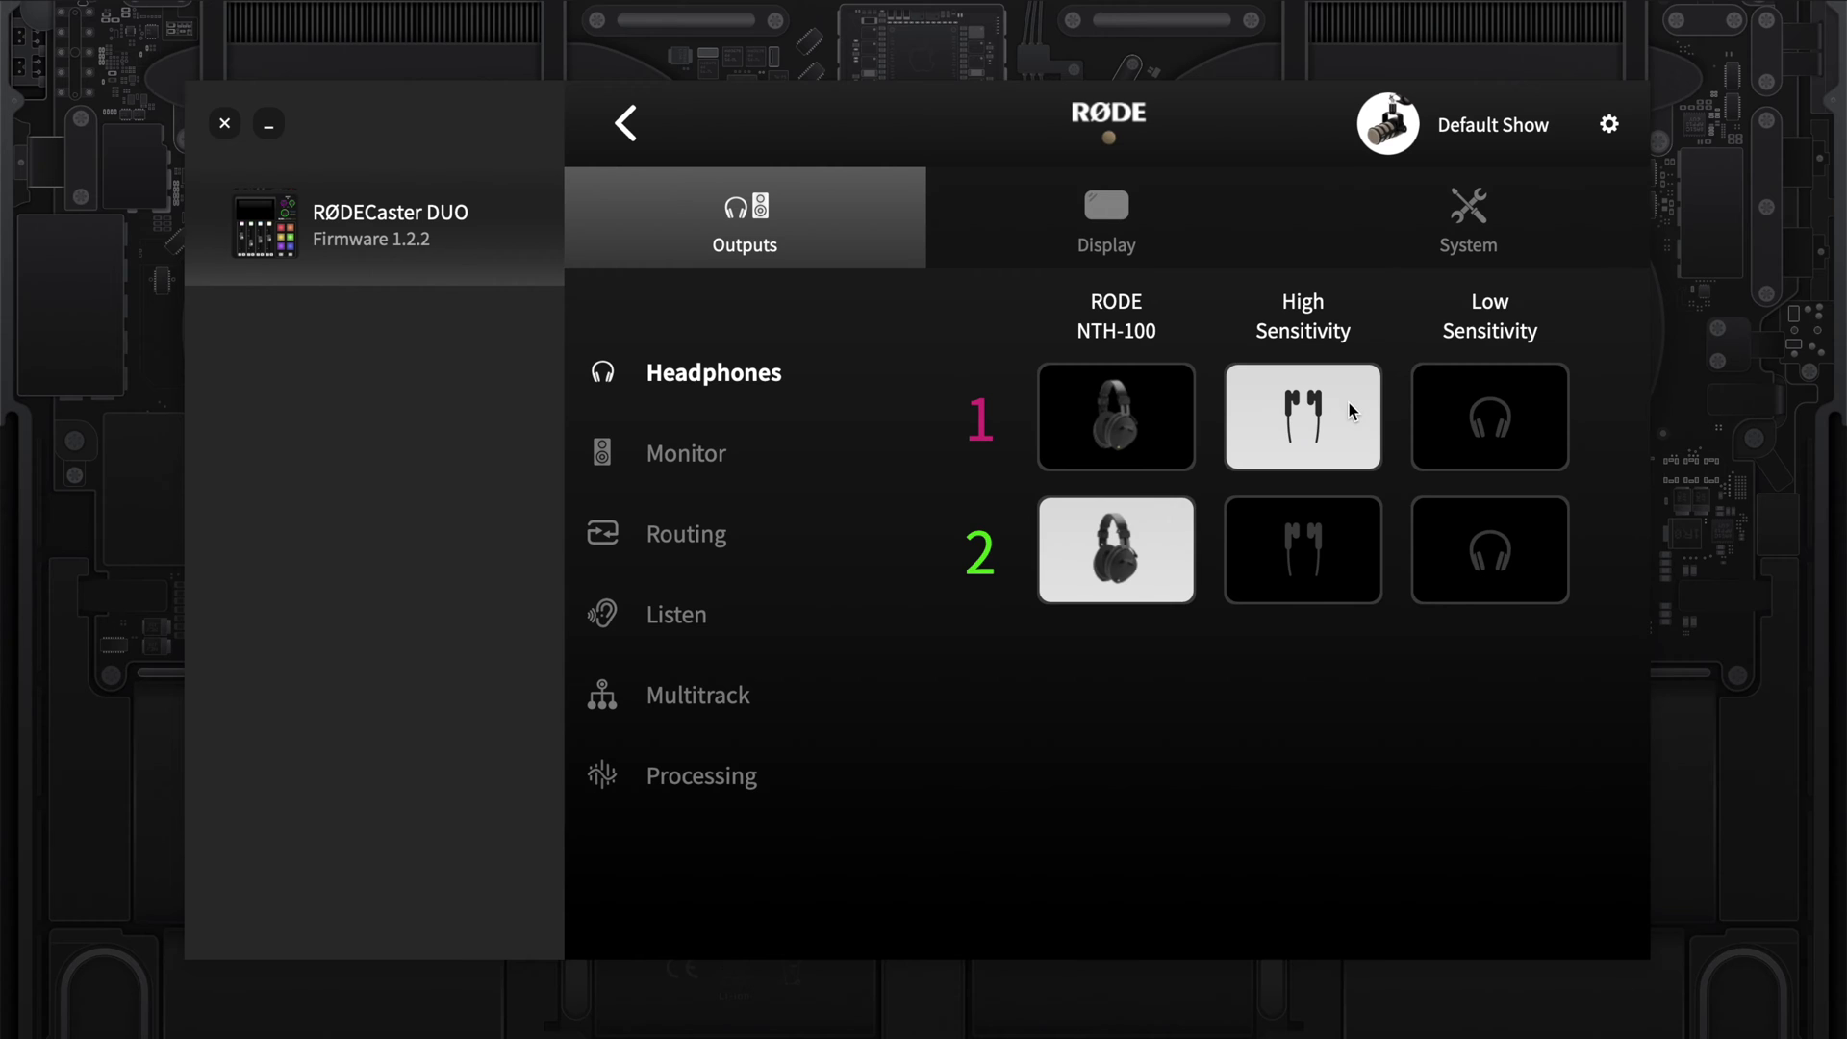
left_click(654, 454)
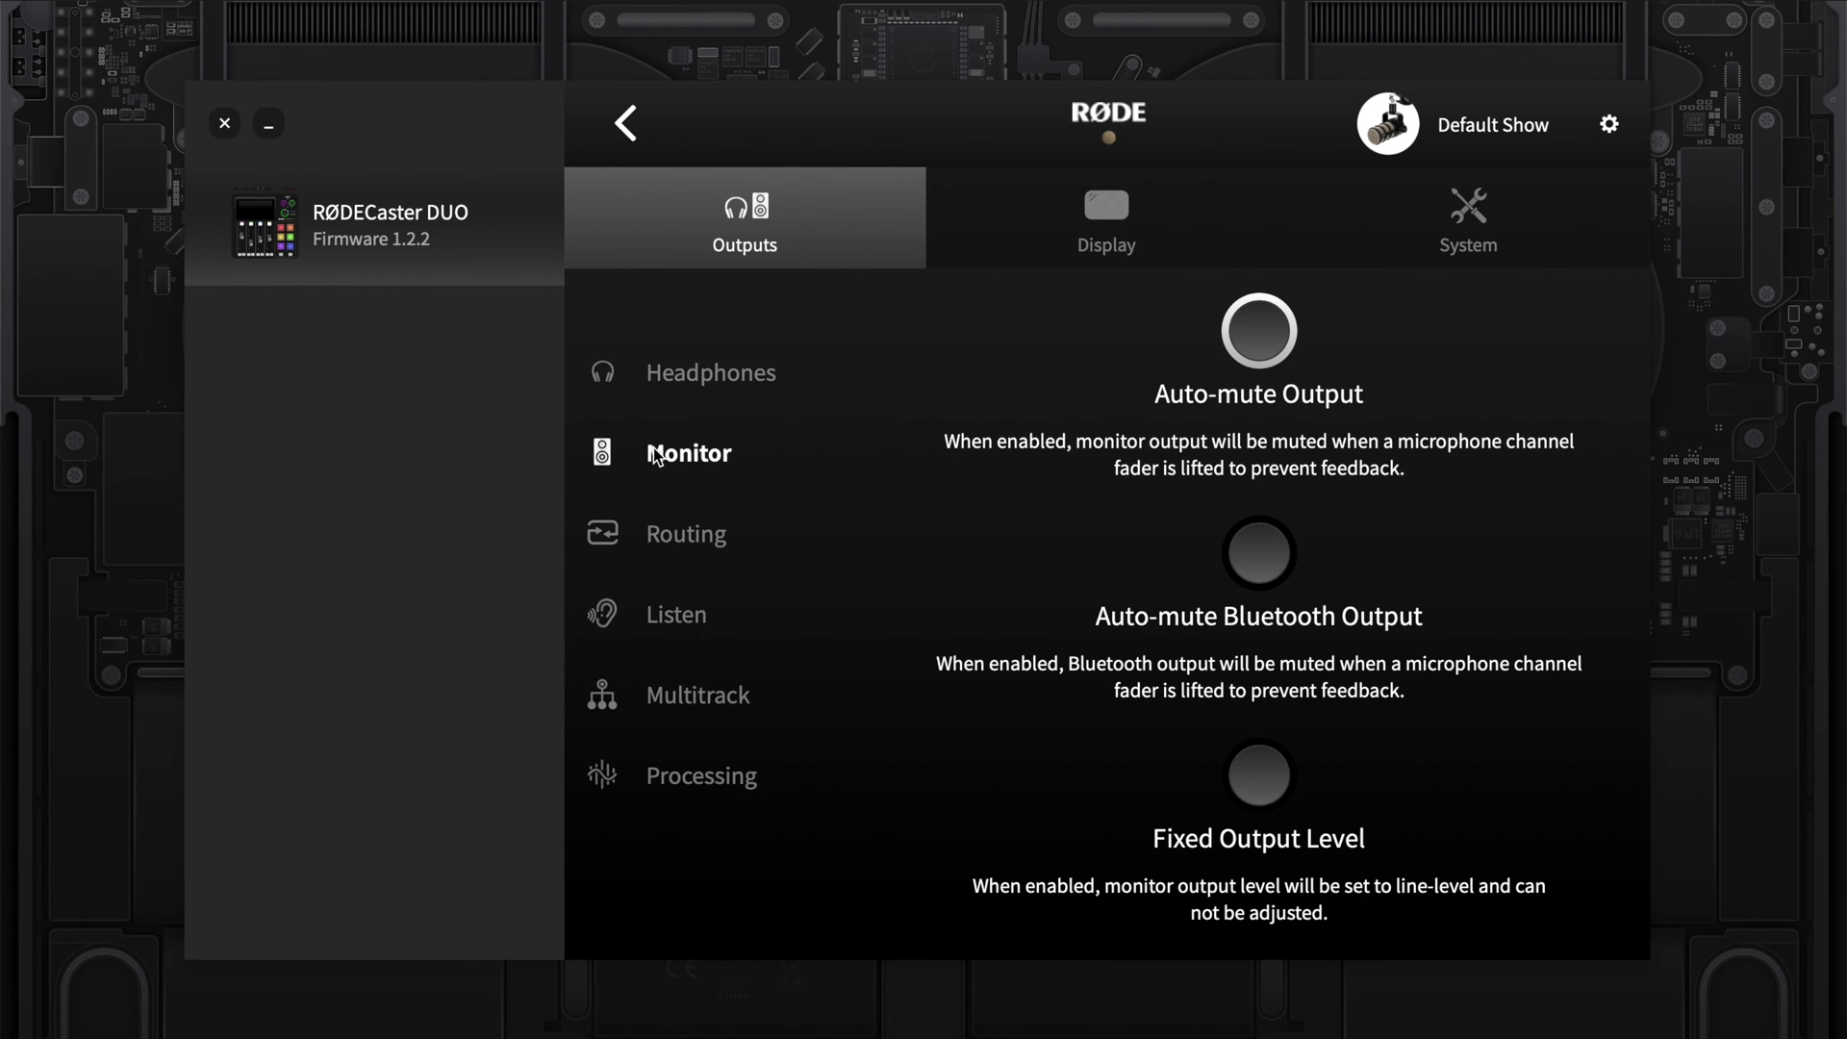
left_click(685, 536)
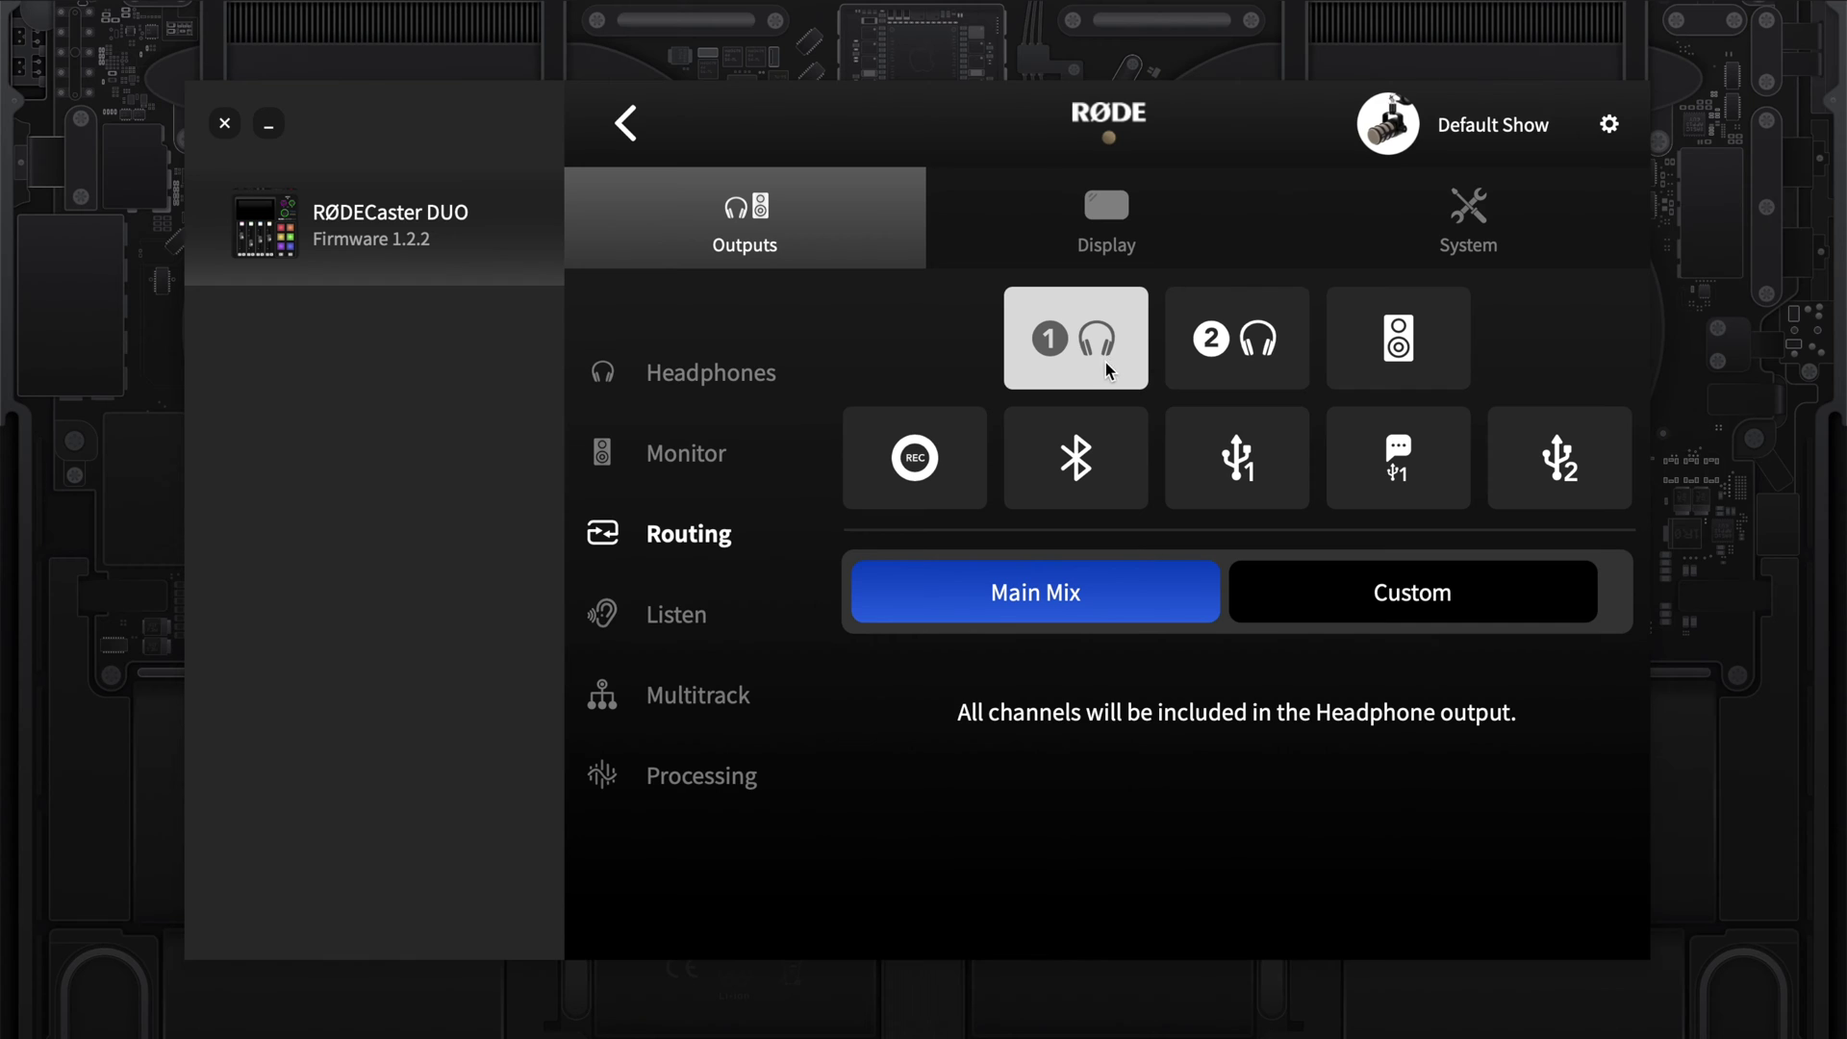
Give headphones 1 and 2 and the recording output custom mixes, nudging Mic 1 up
left_click(1298, 606)
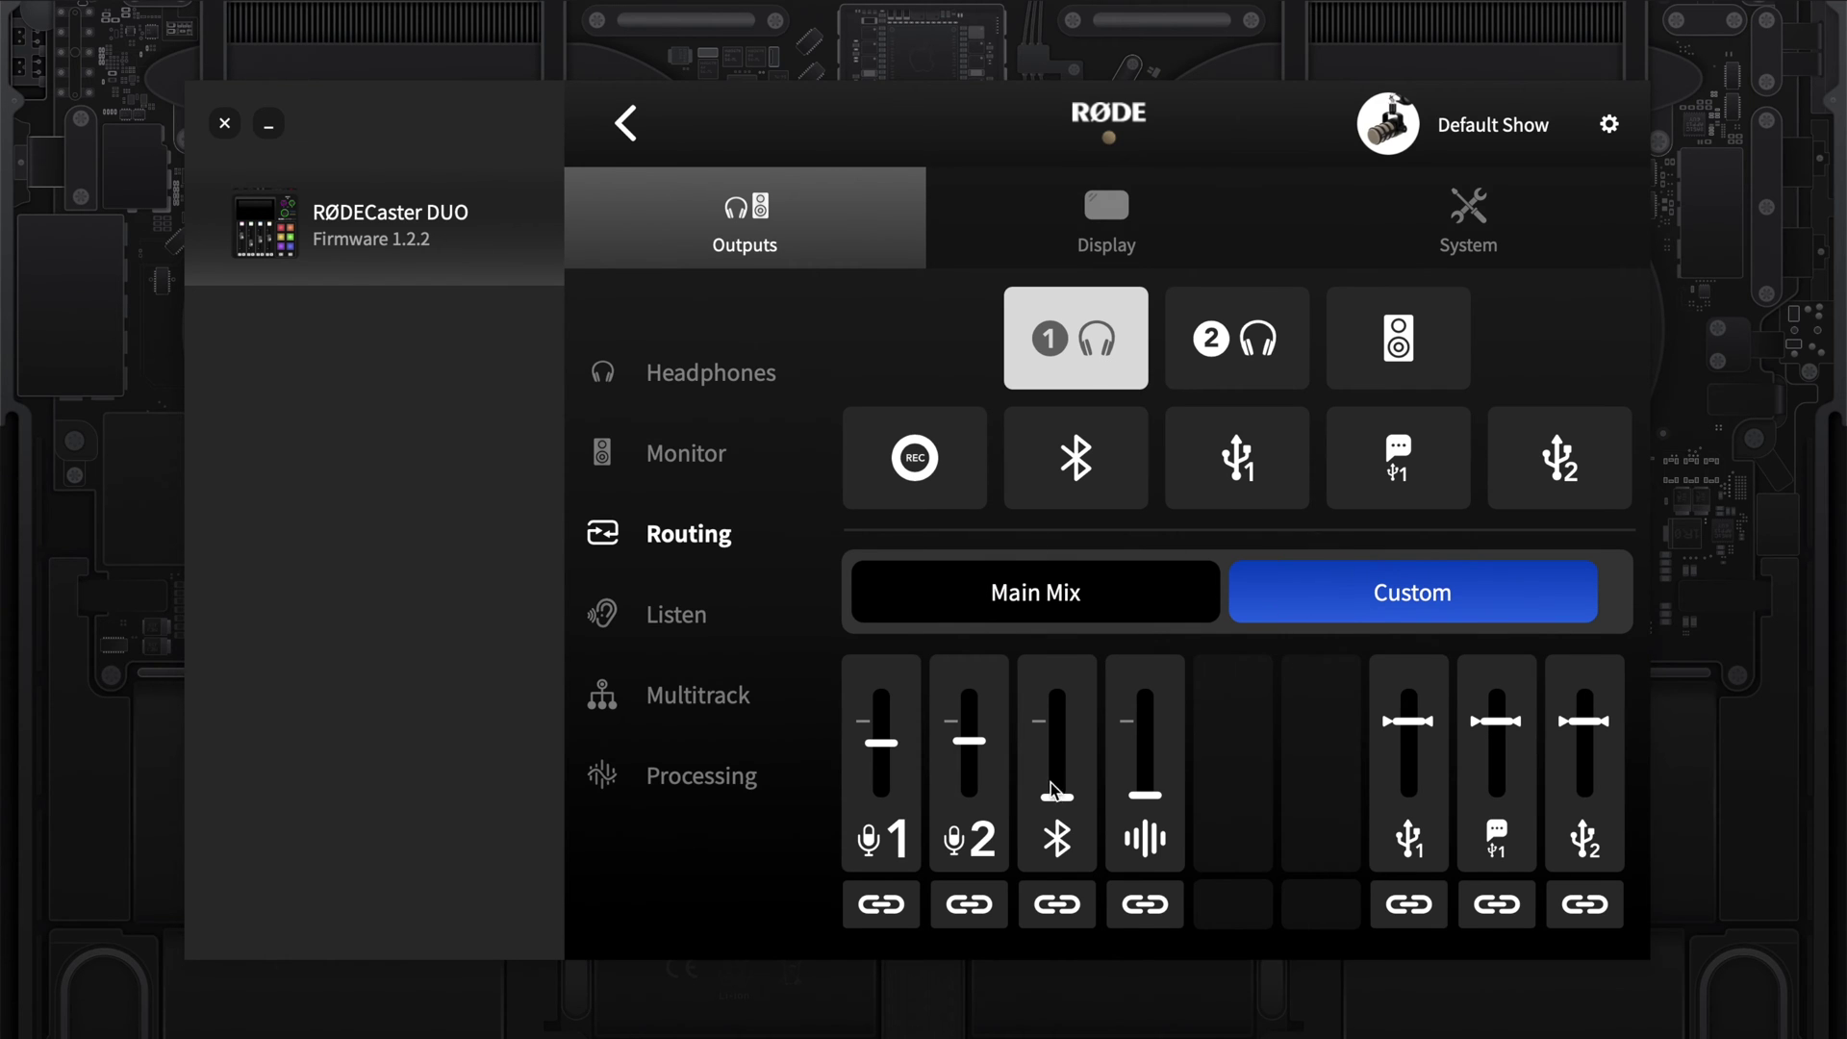
left_click_drag(890, 743, 891, 737)
left_click(1408, 722)
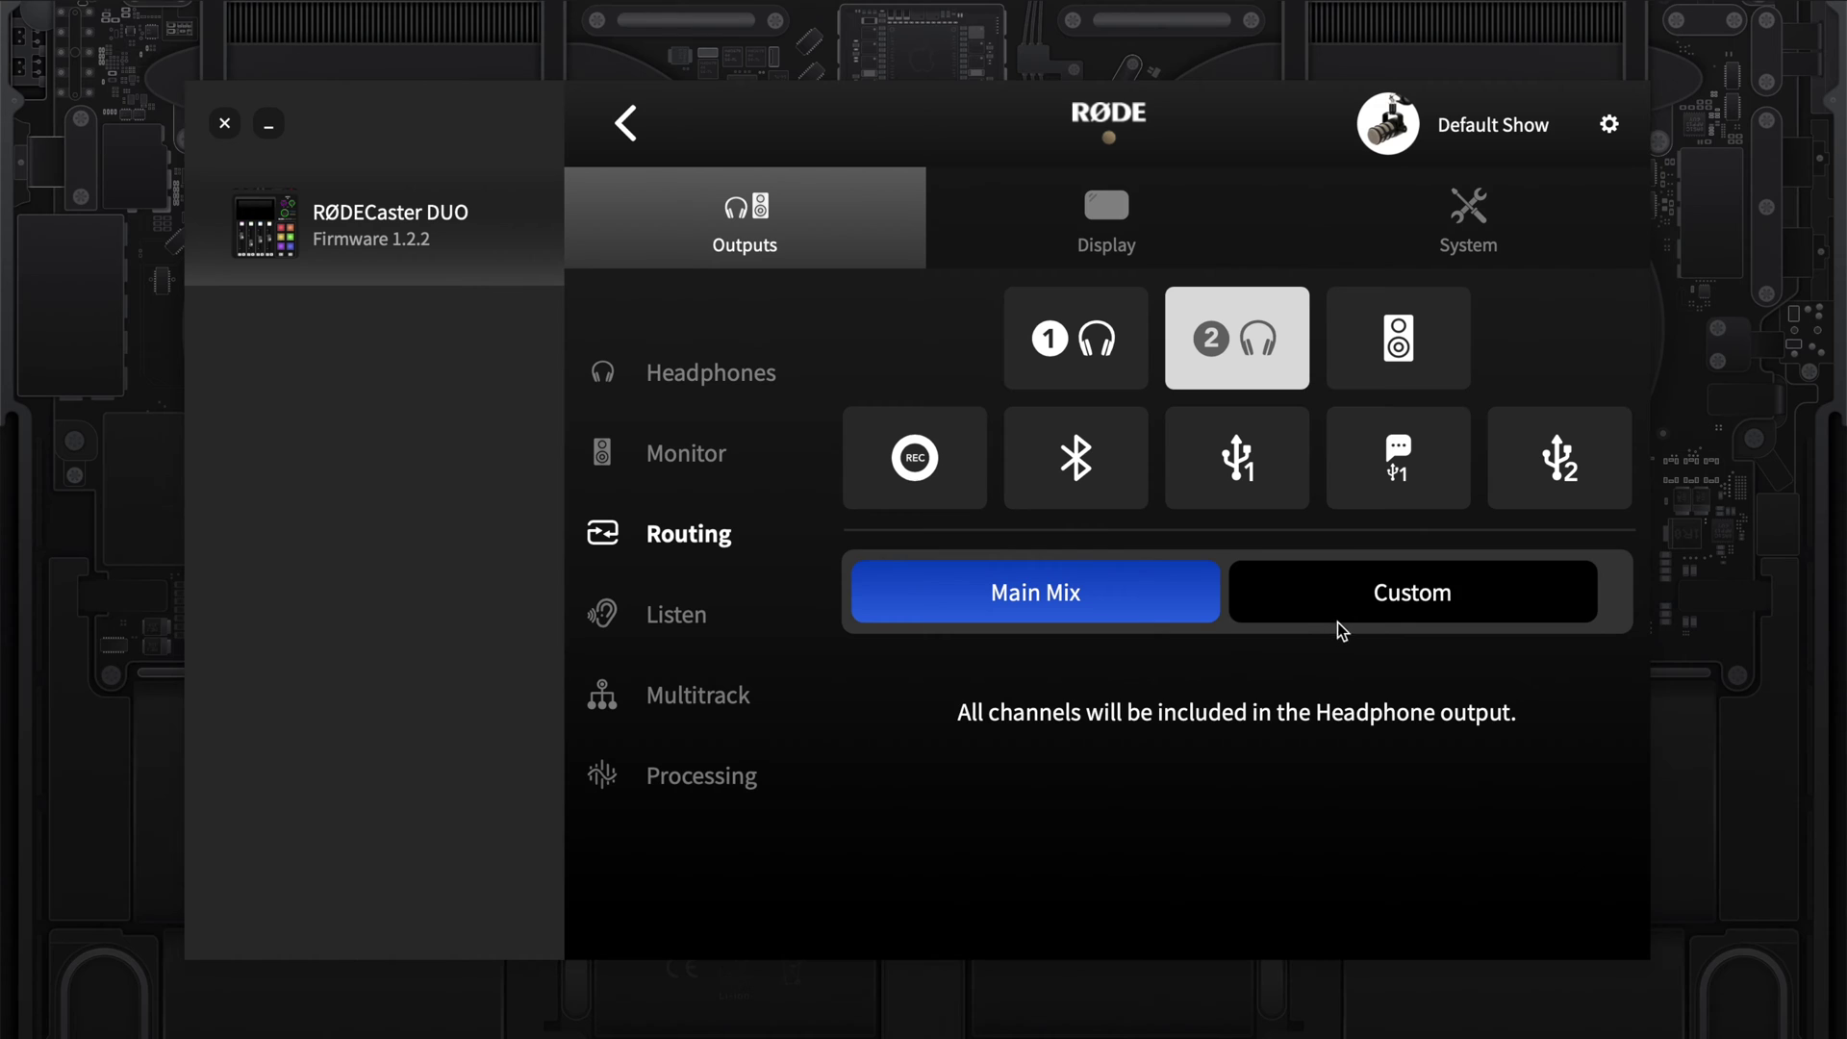
left_click(1336, 604)
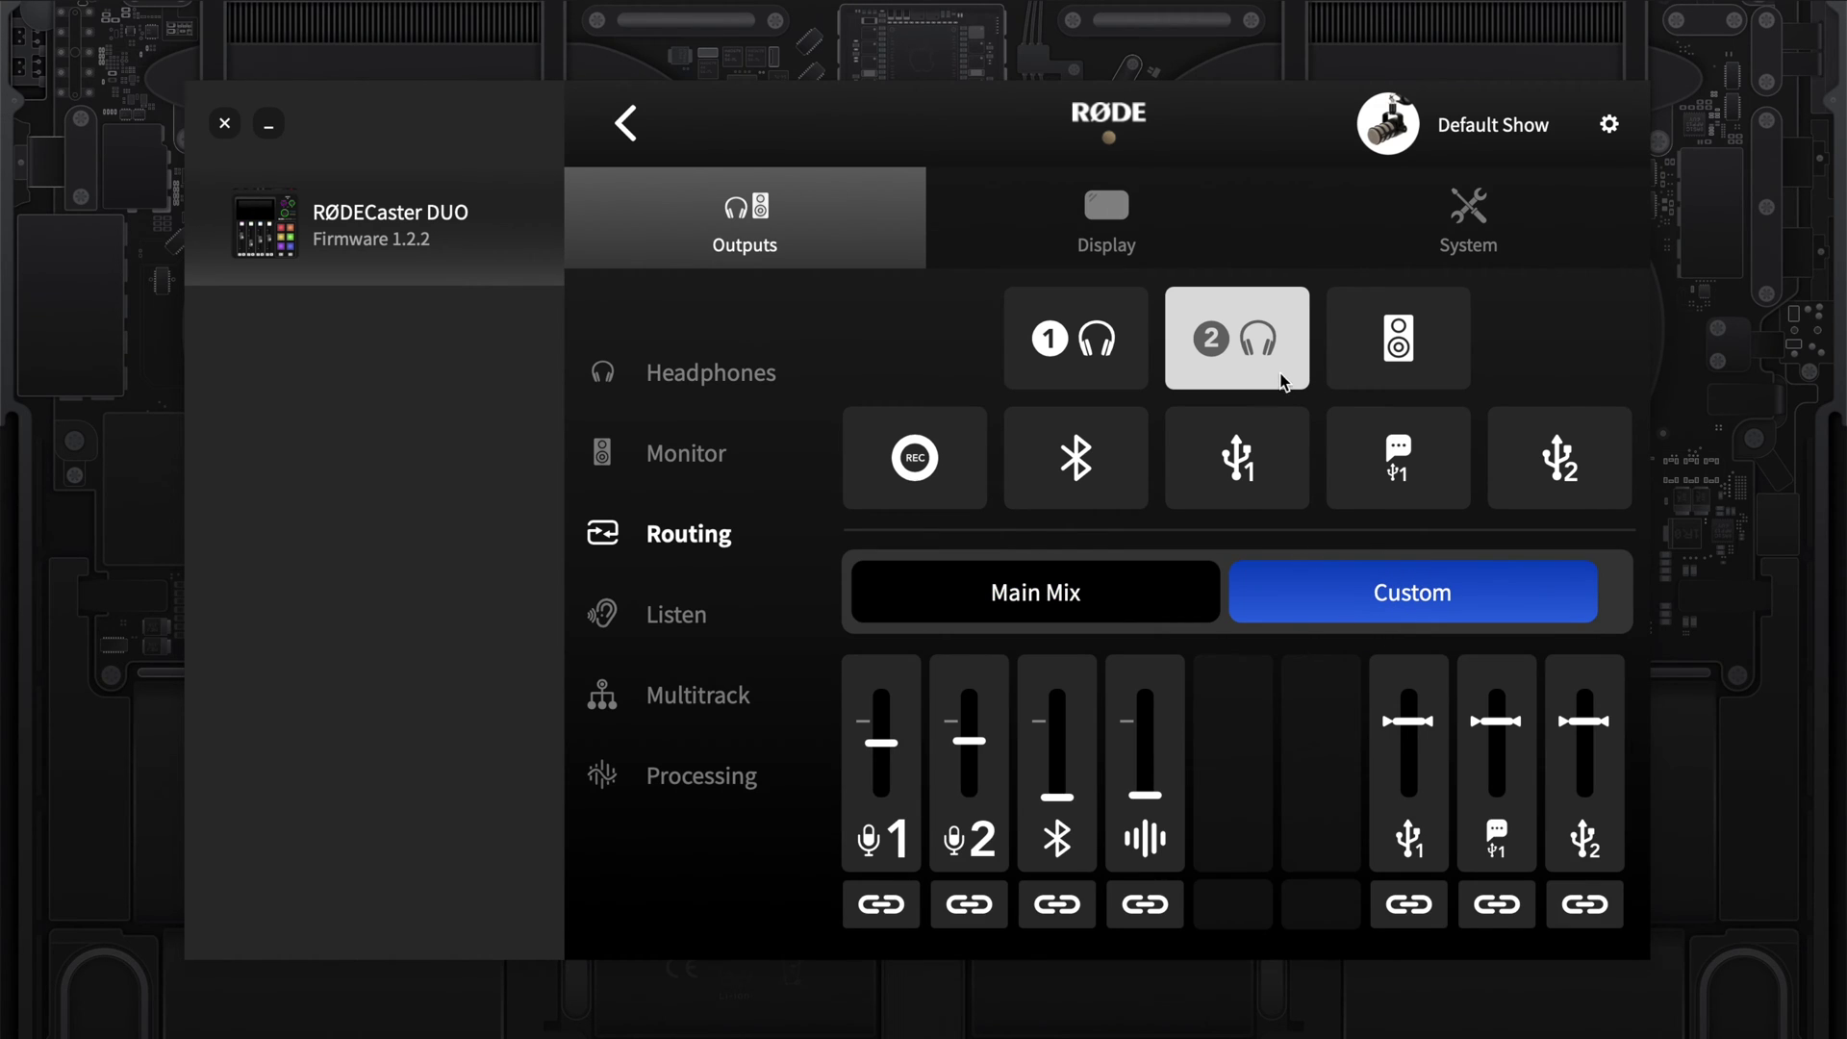
left_click(1373, 363)
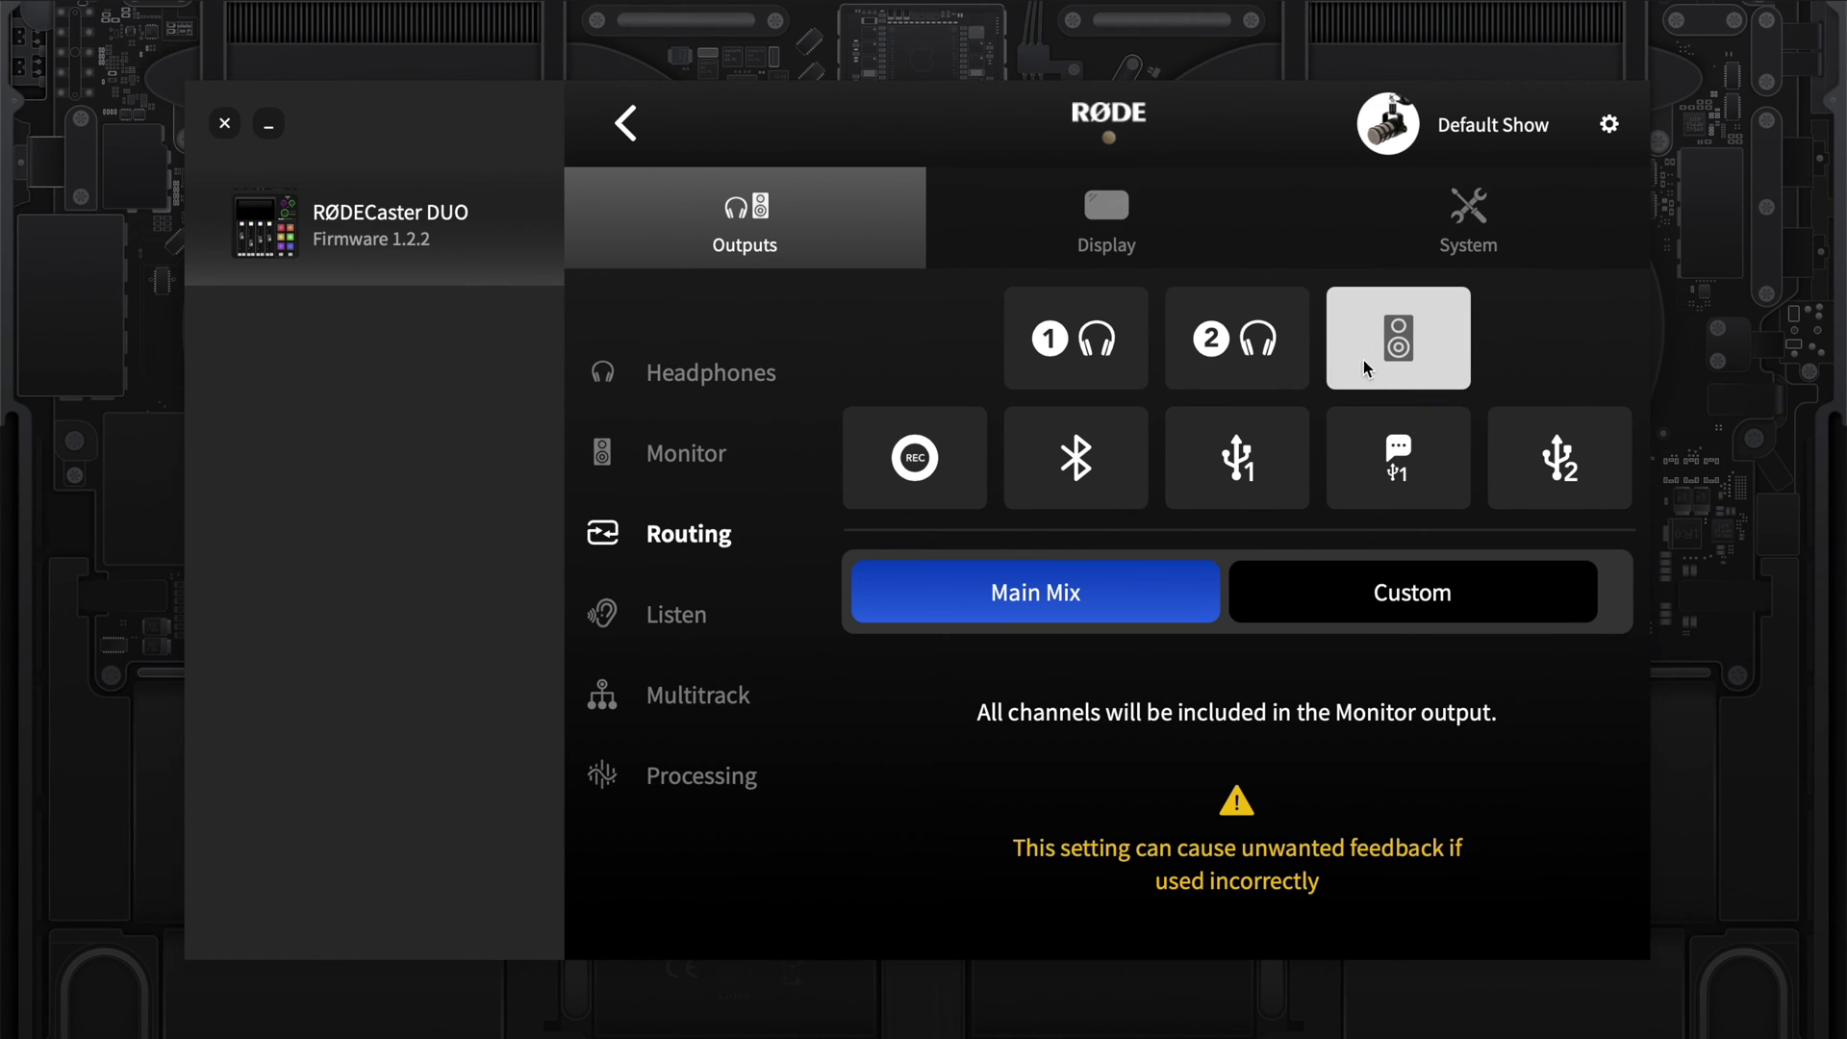
left_click(898, 476)
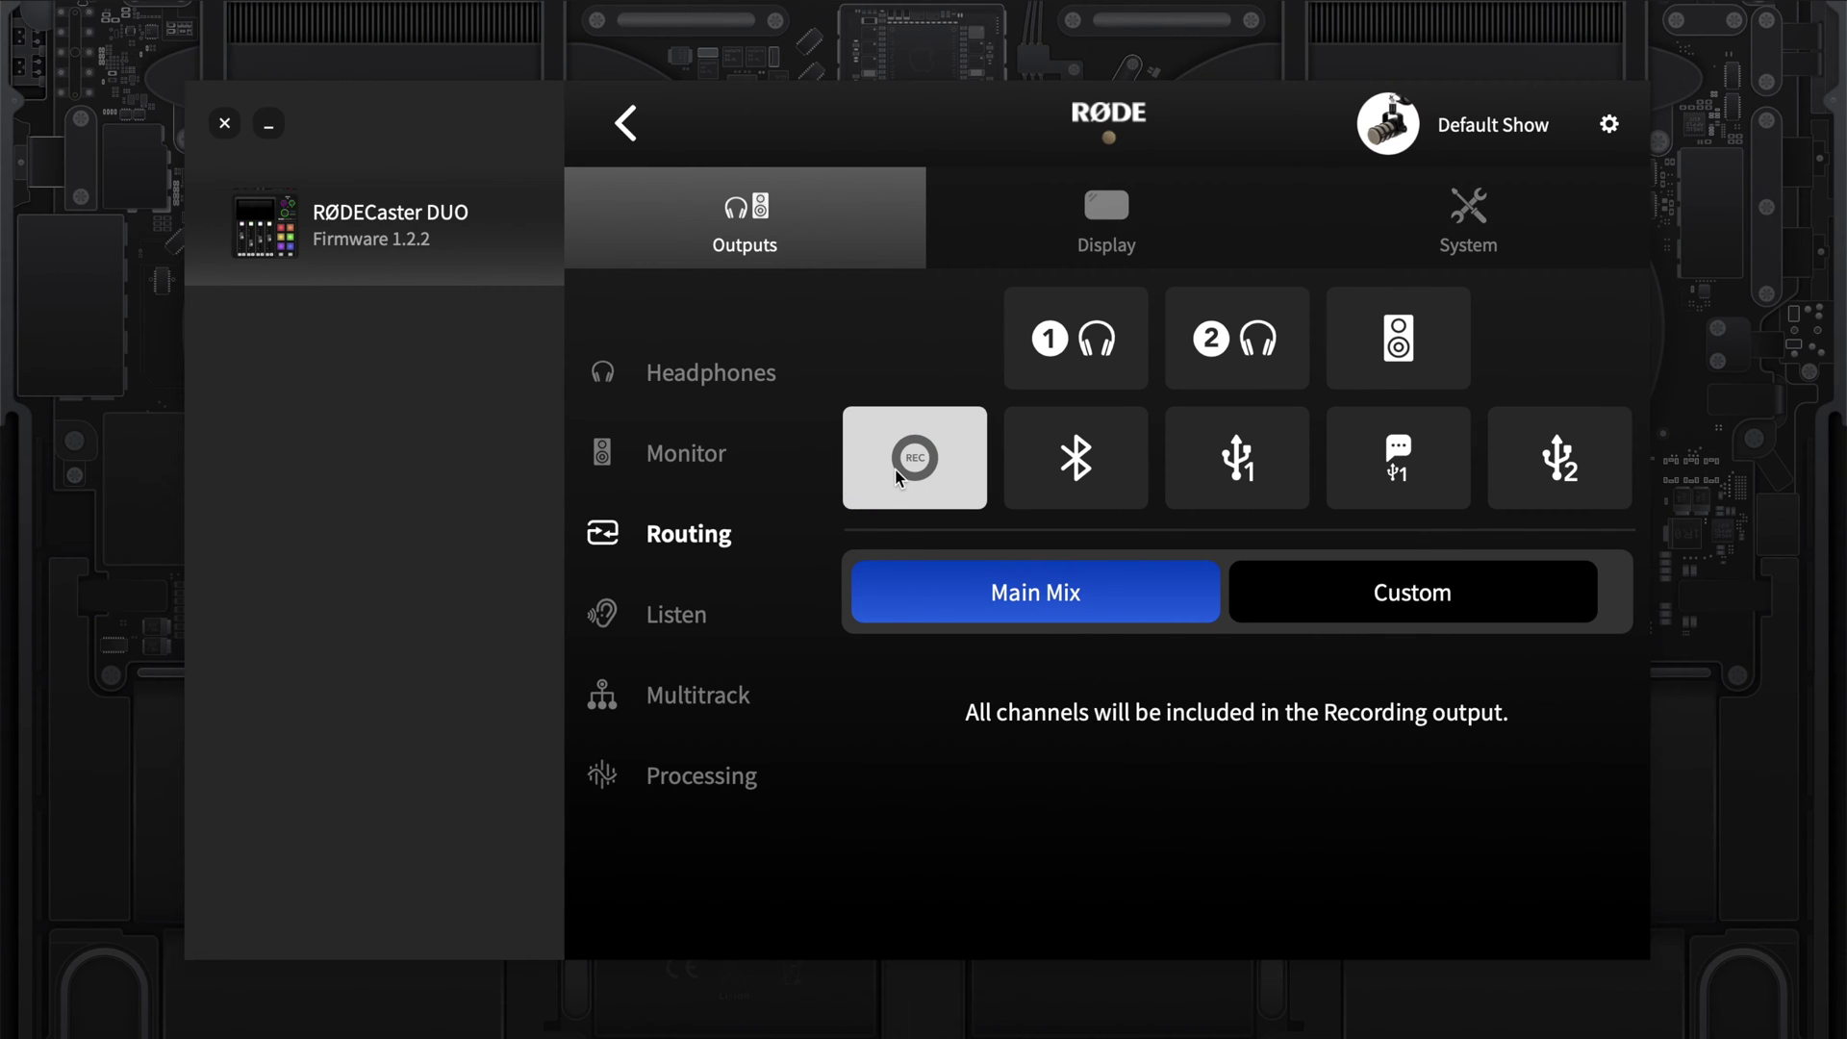
left_click(1373, 599)
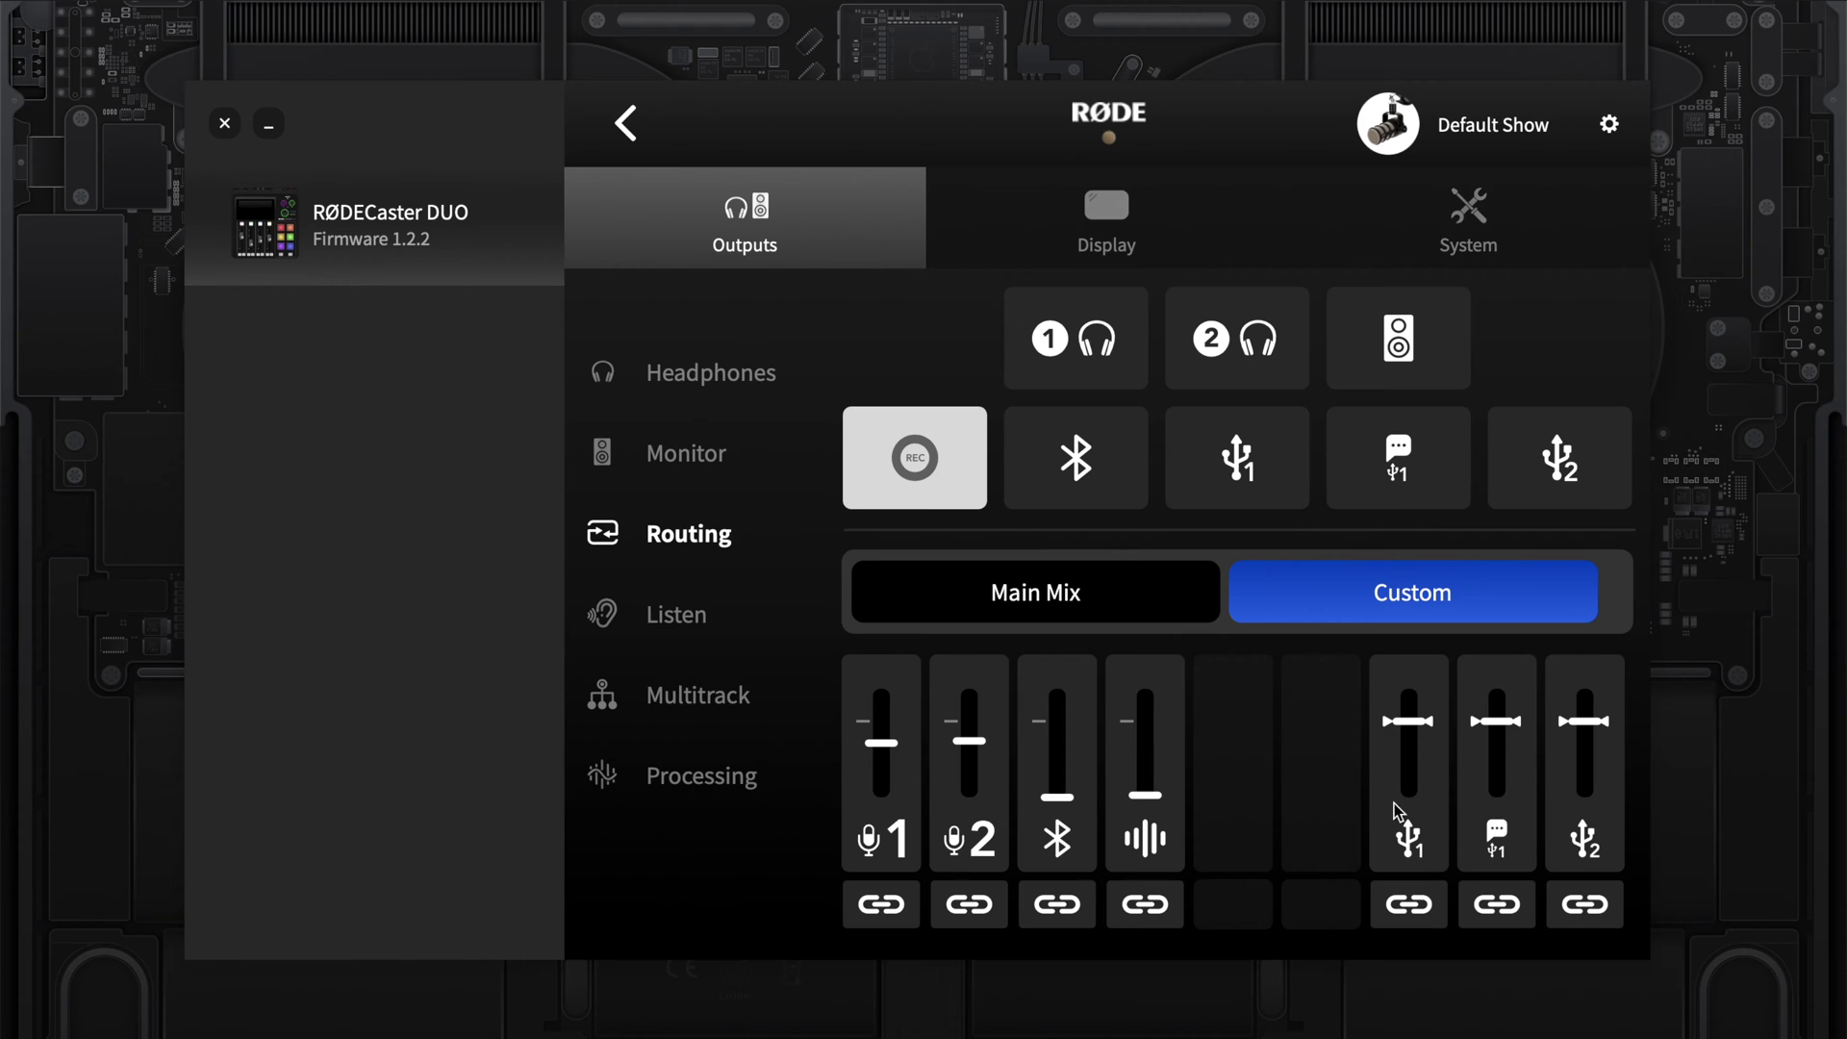
Switch the USB 1 output's routing to Mix Minus
left_click(1119, 450)
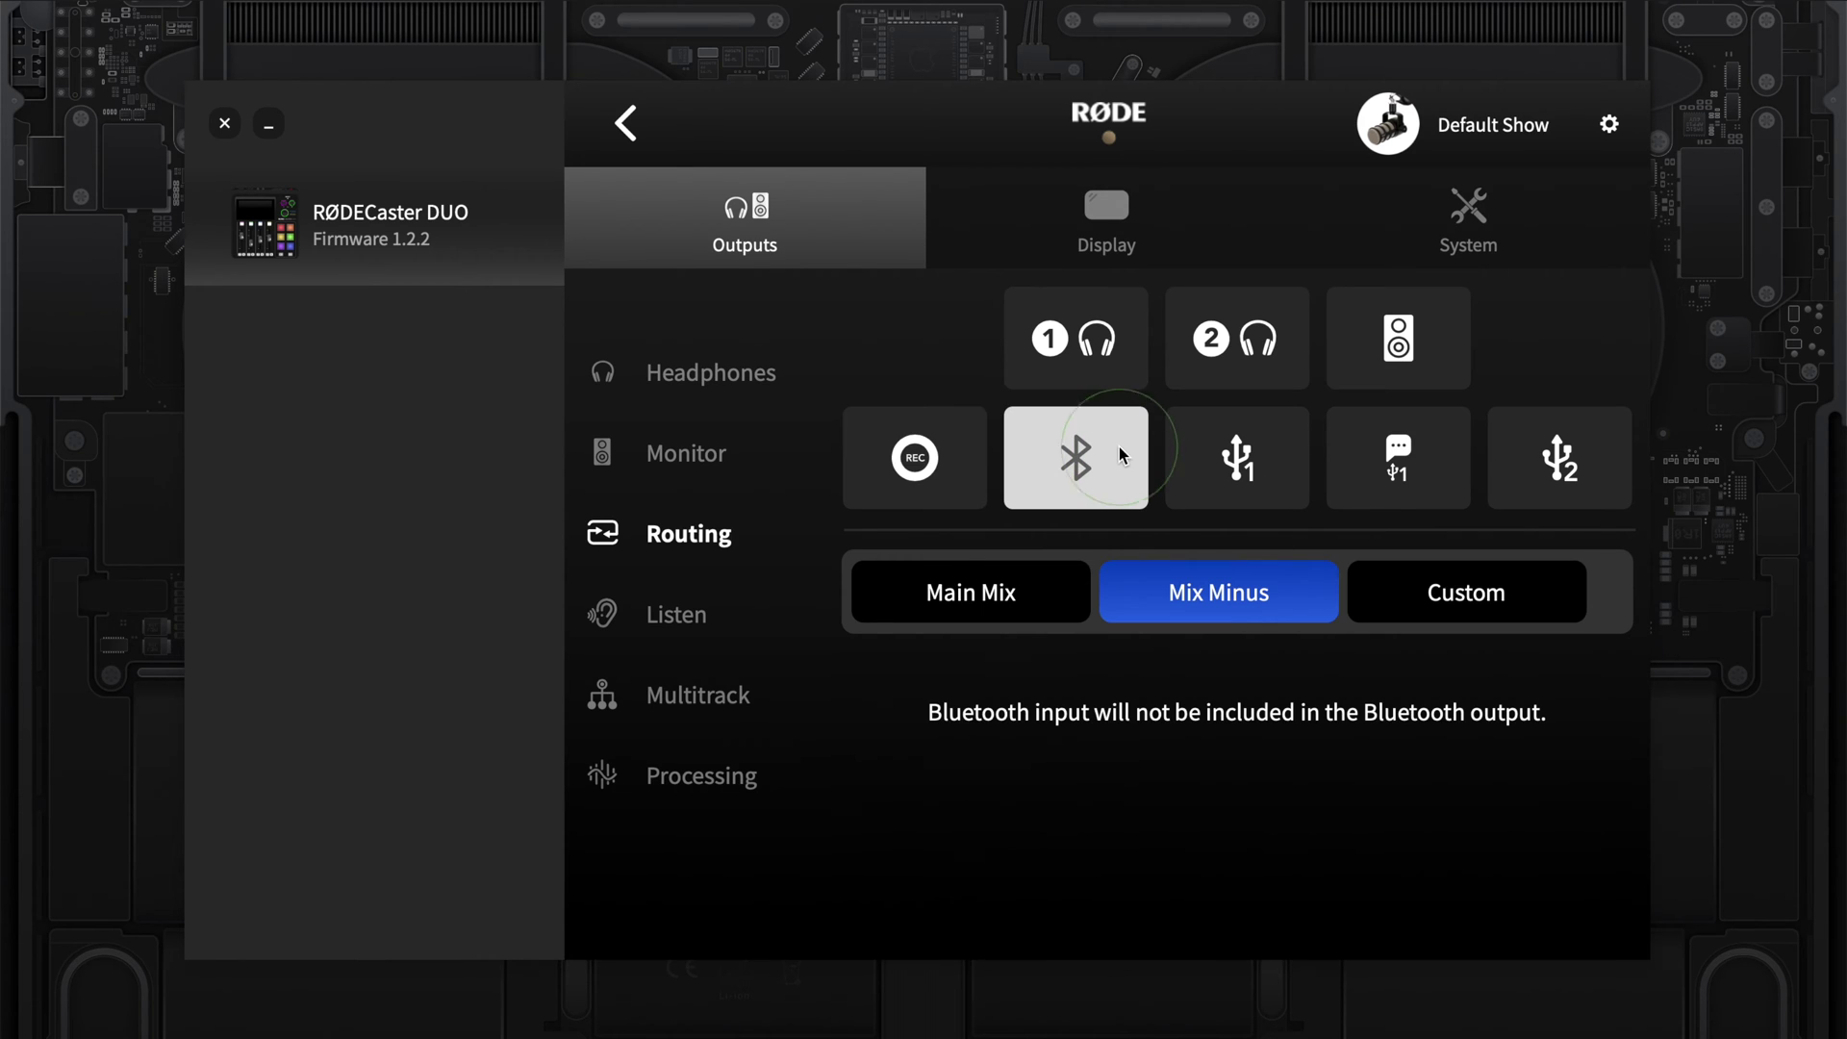
left_click(1205, 448)
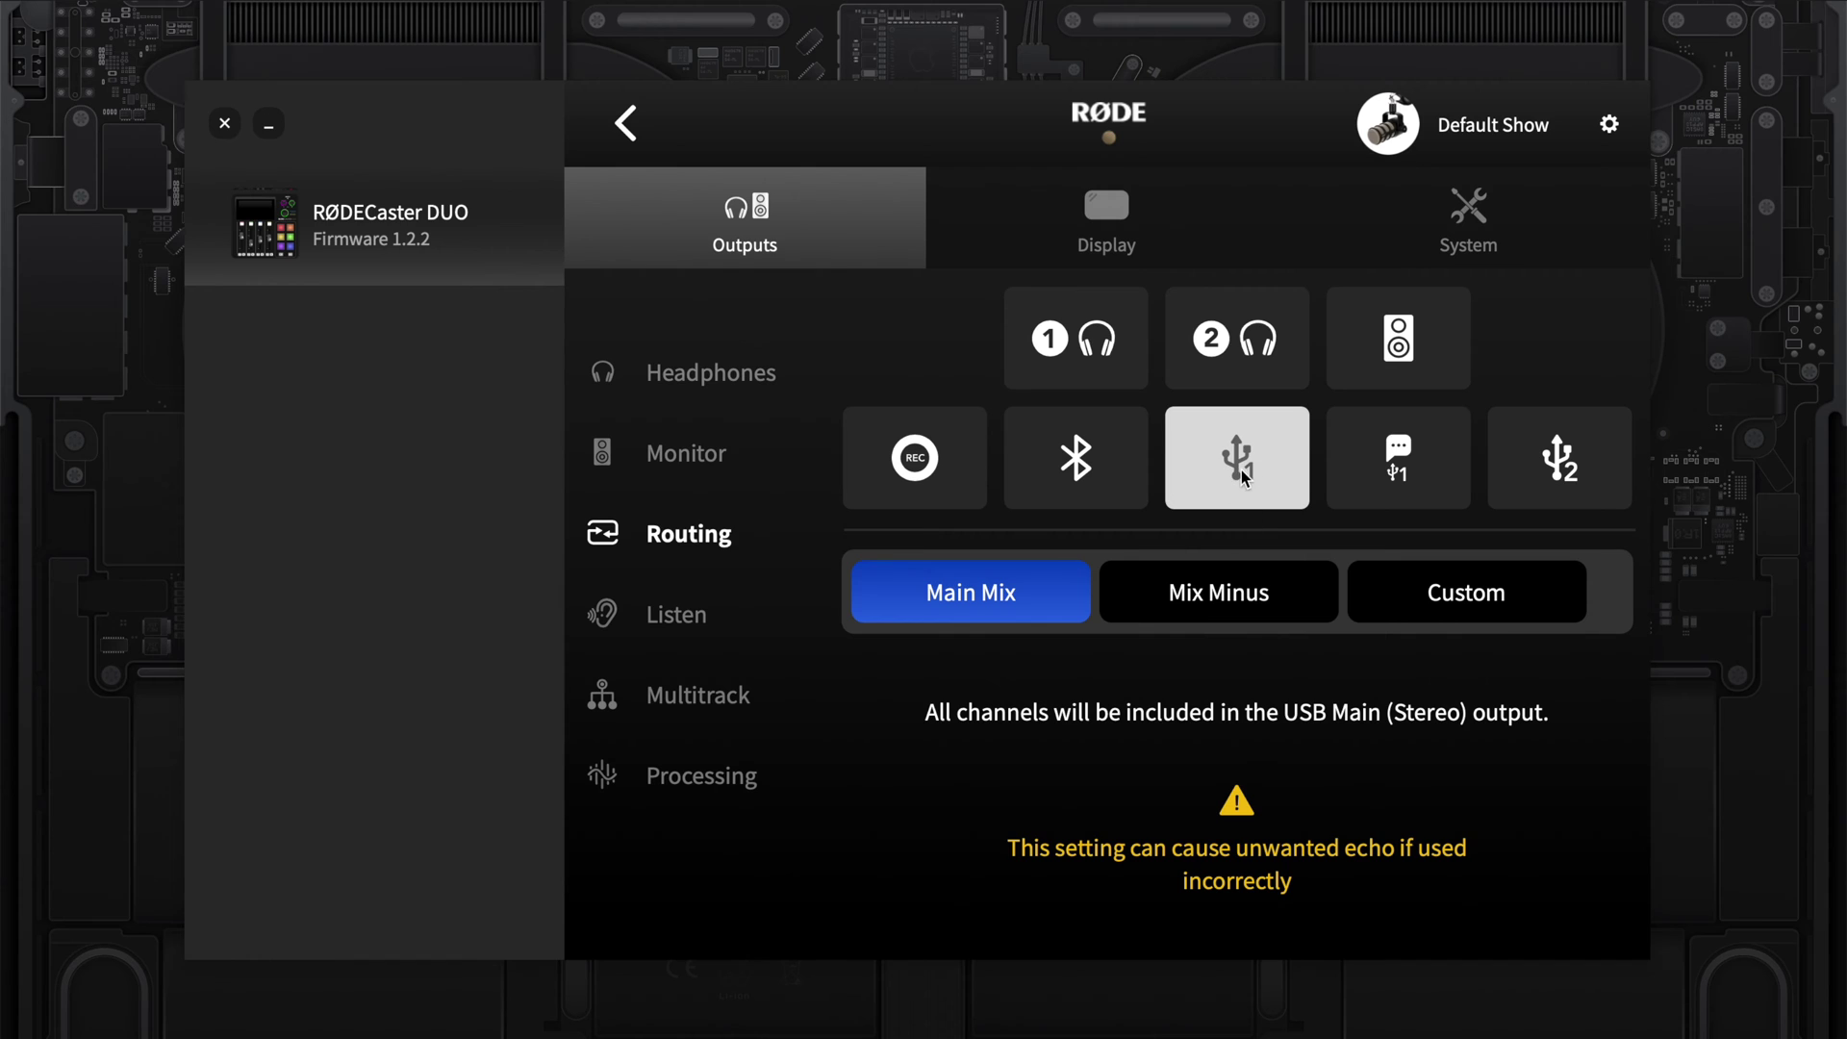
left_click(1217, 596)
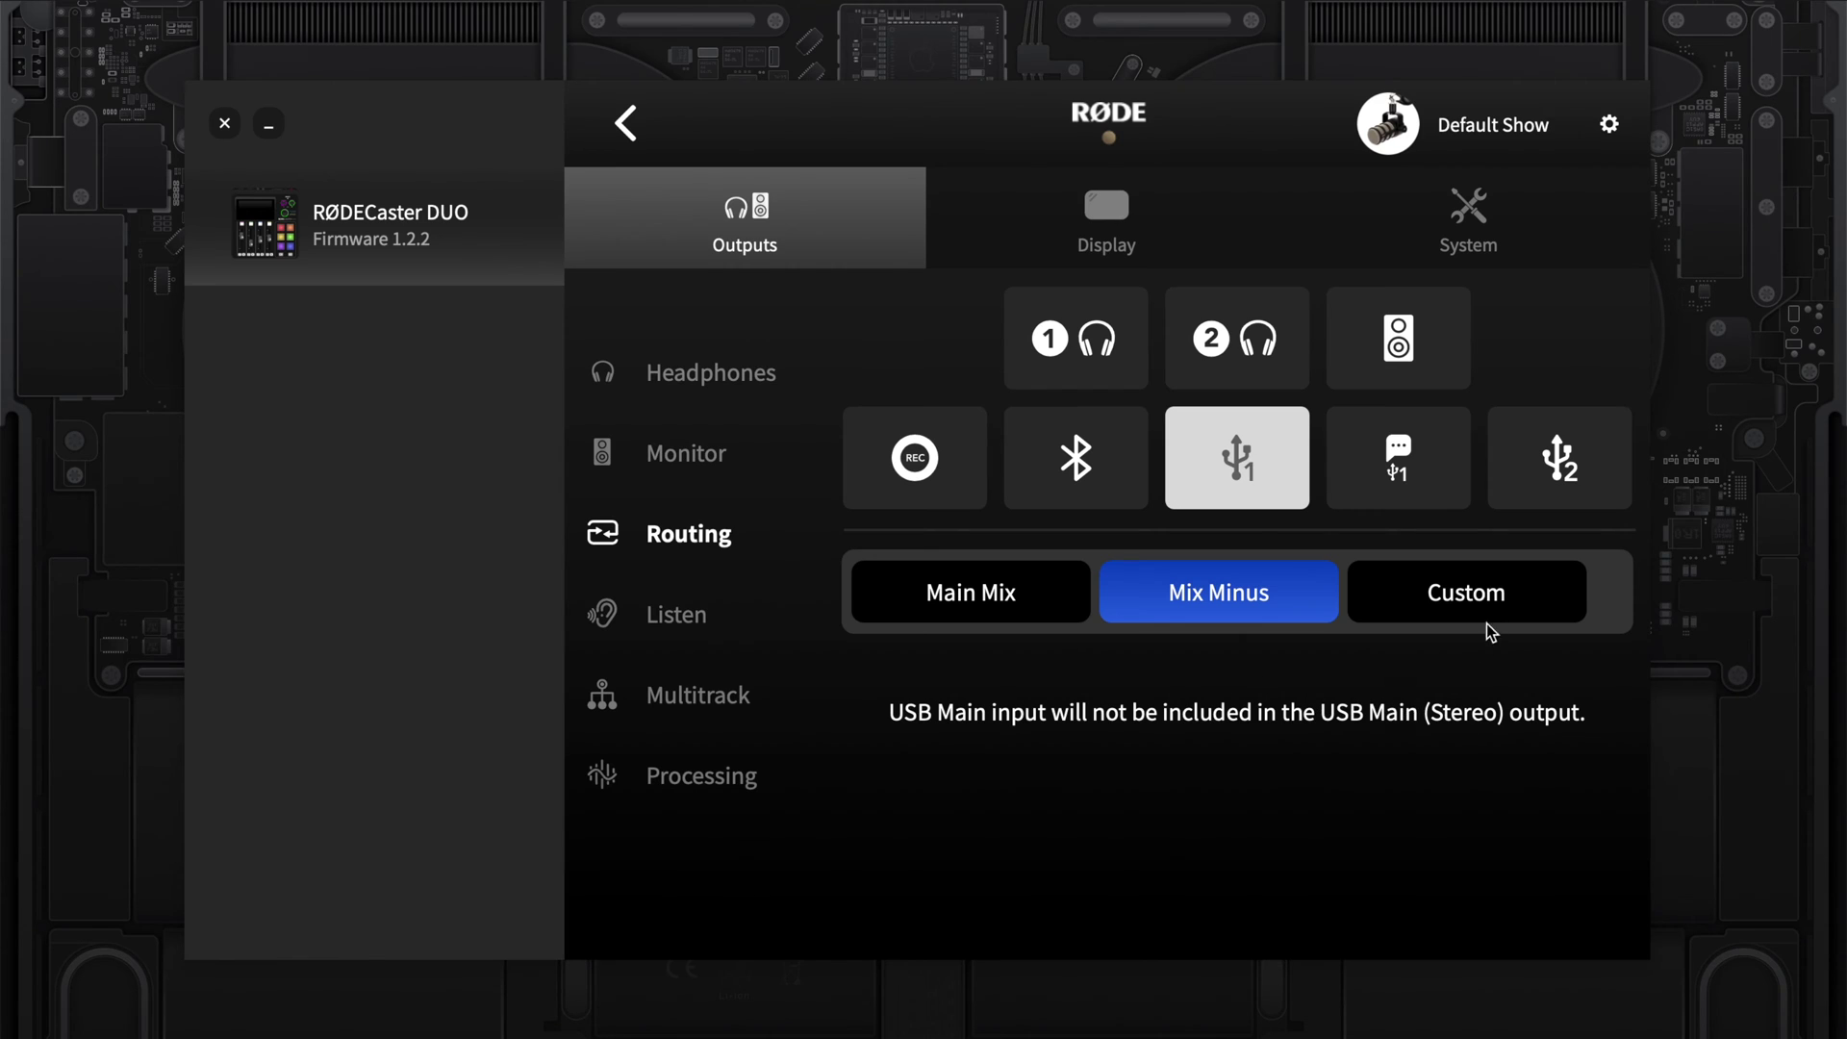
Switch USB 1 to a Custom mix including the USB 1, Chat USB 1 and USB 2 channels
left_click(1488, 603)
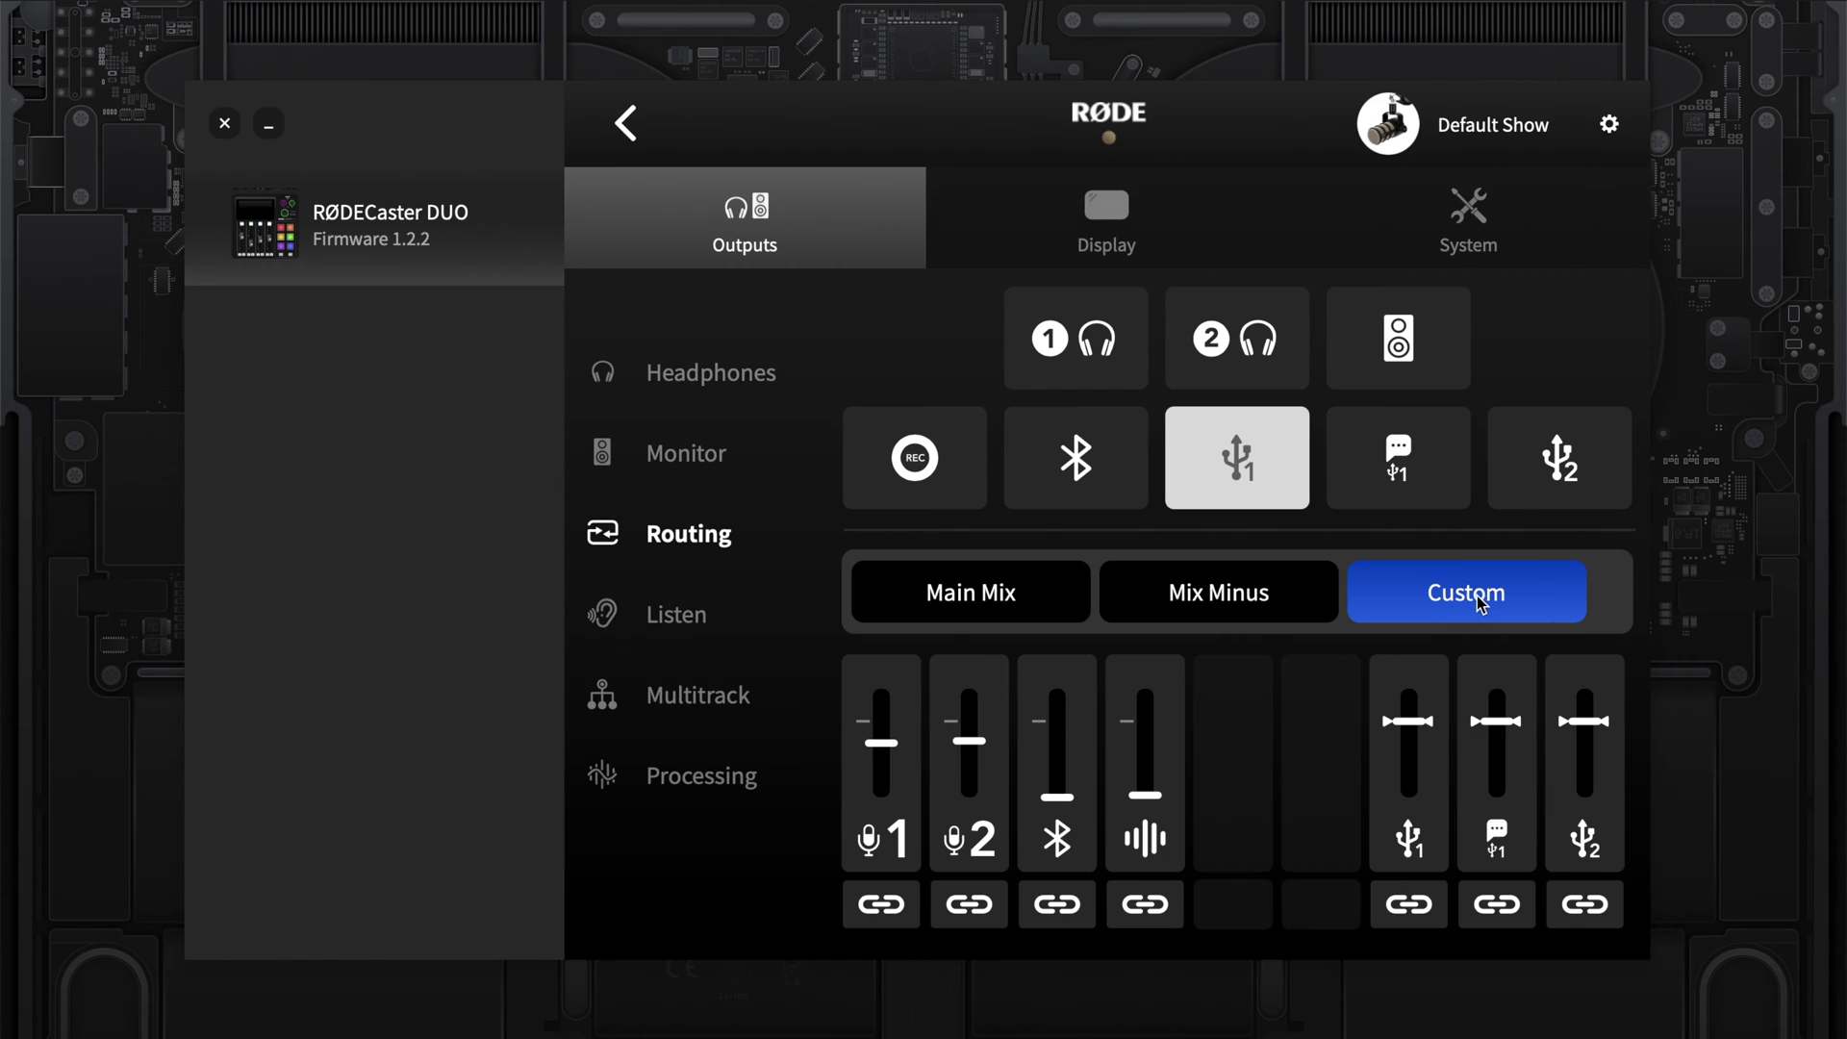
left_click_drag(1410, 721, 1405, 851)
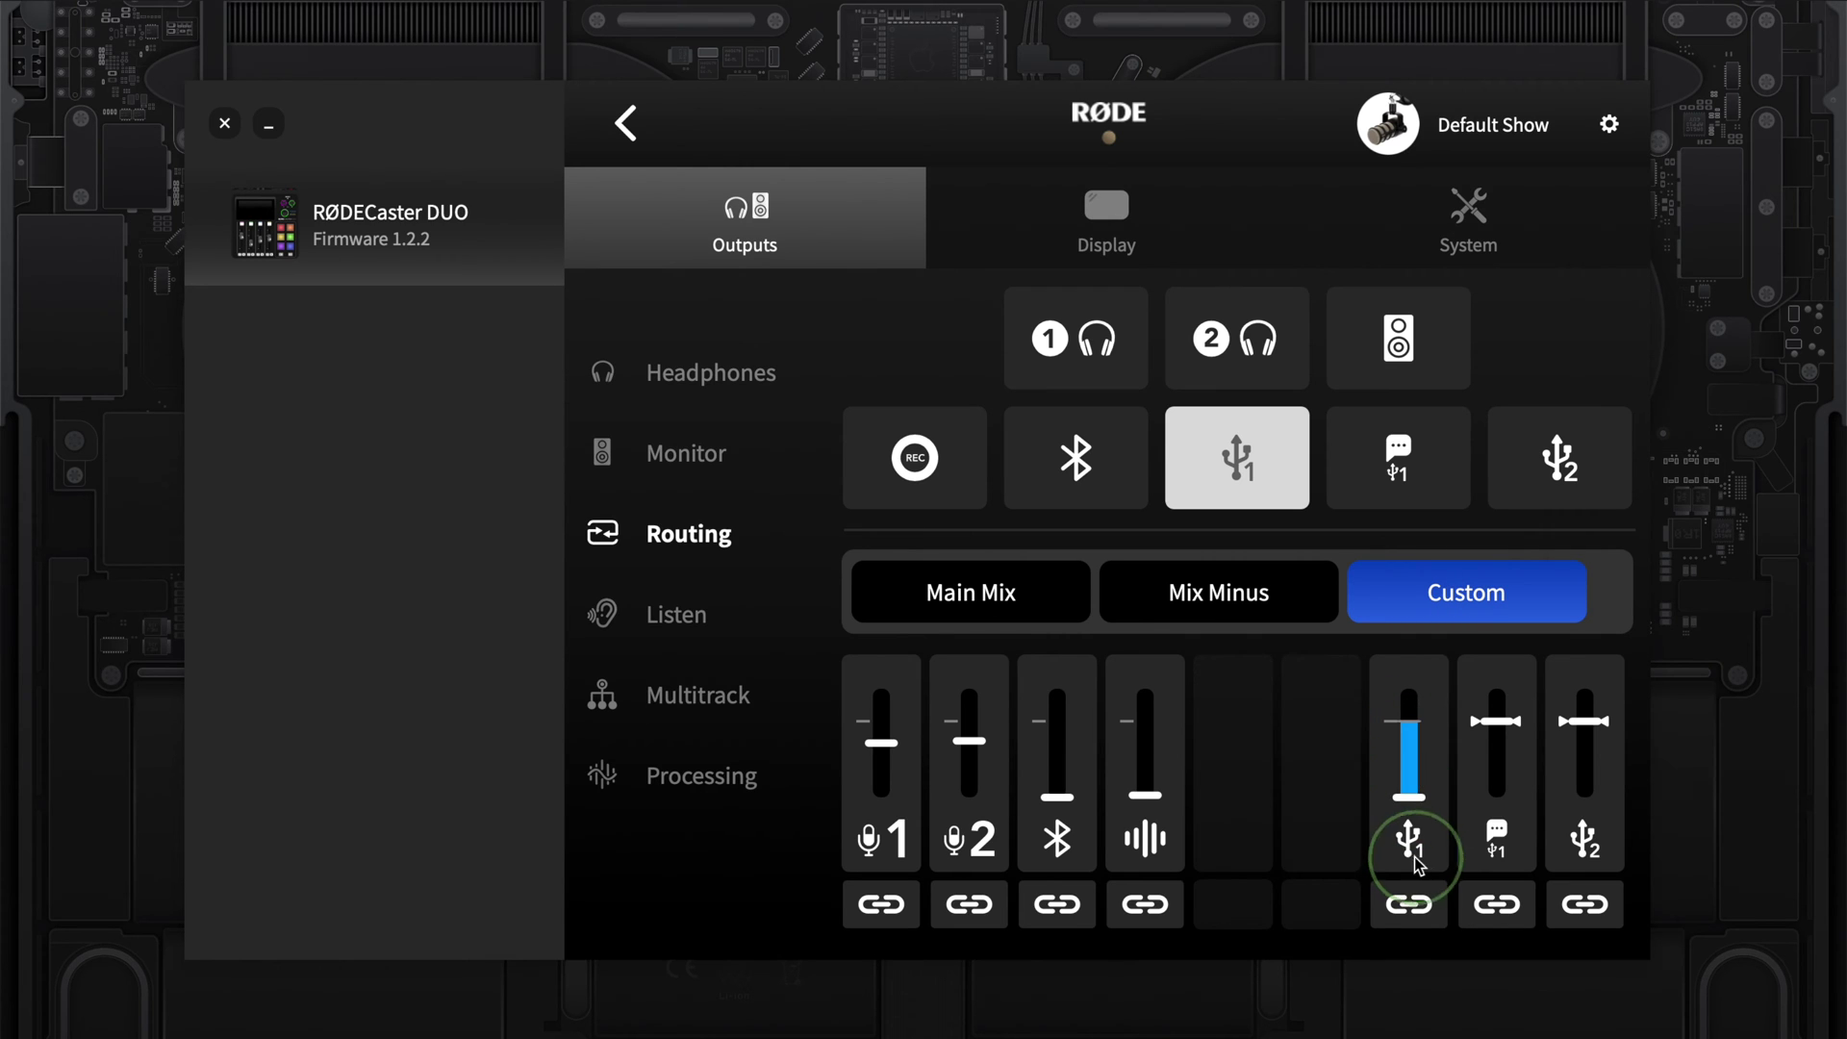
left_click_drag(1494, 720, 1500, 799)
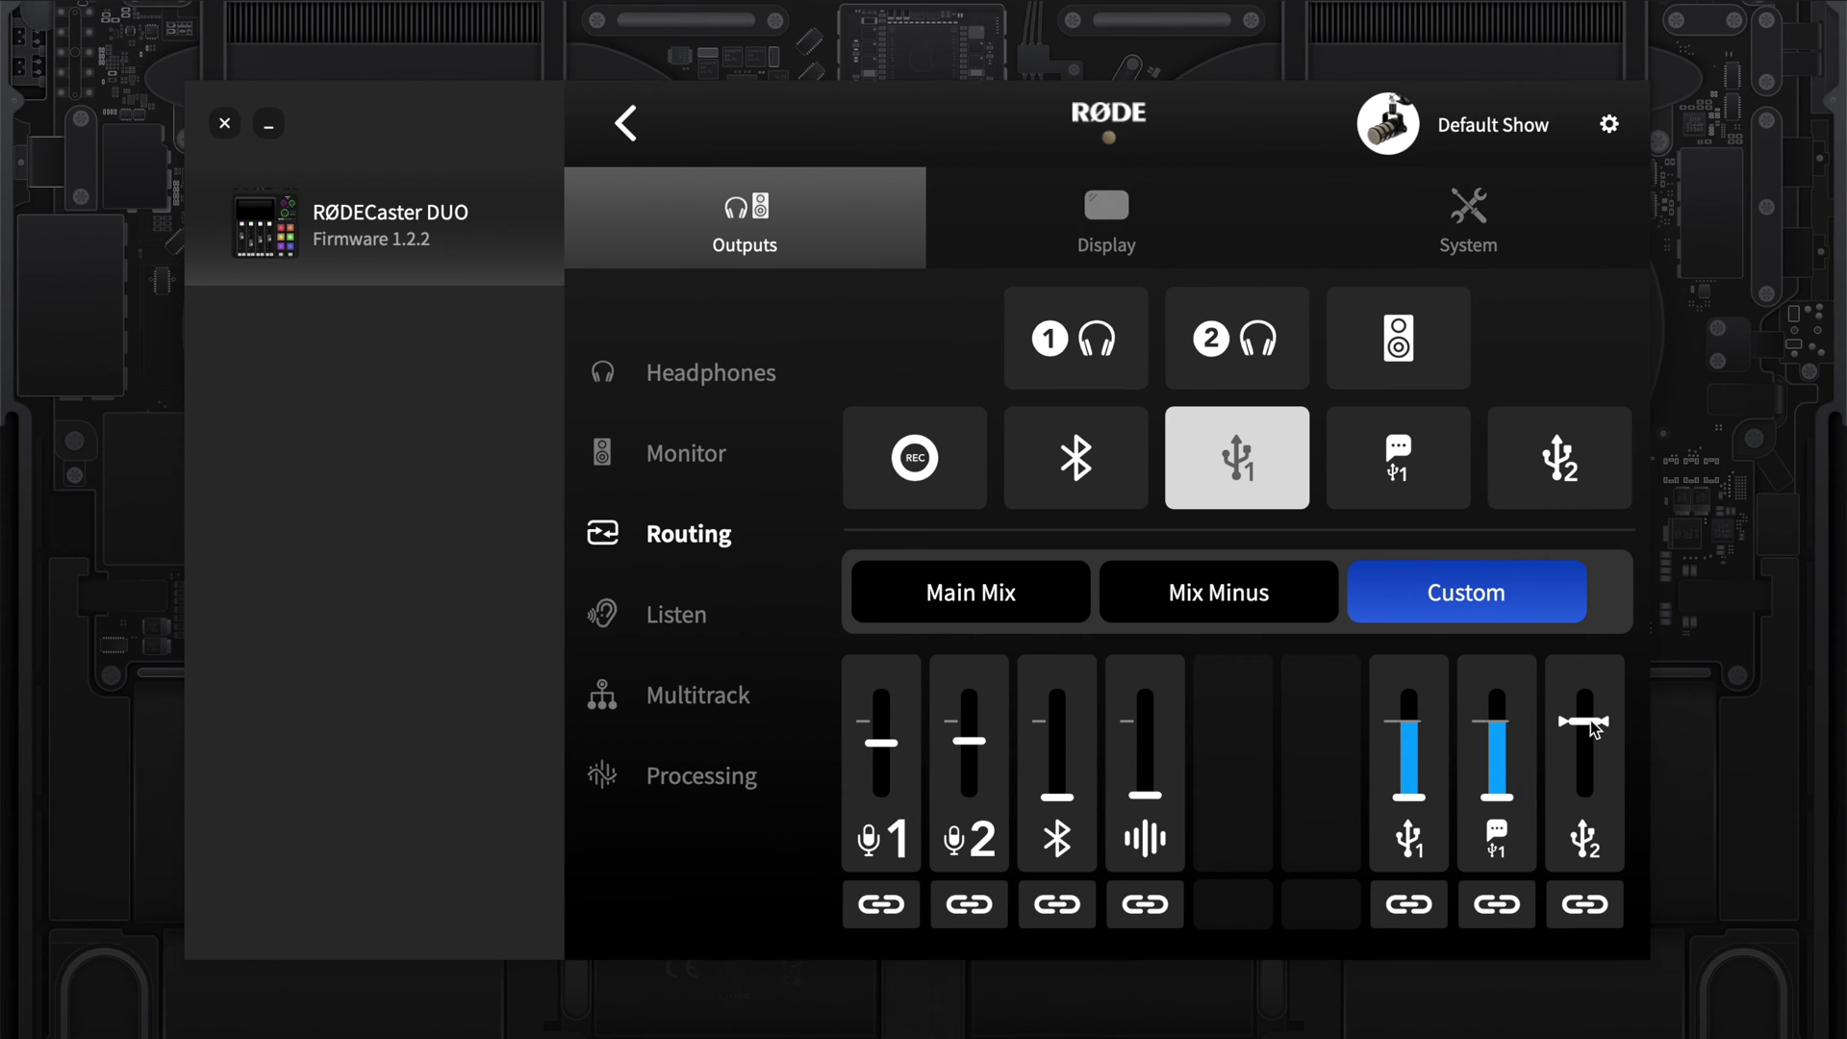
left_click_drag(1585, 721, 1585, 799)
left_click_drag(1408, 796, 1413, 731)
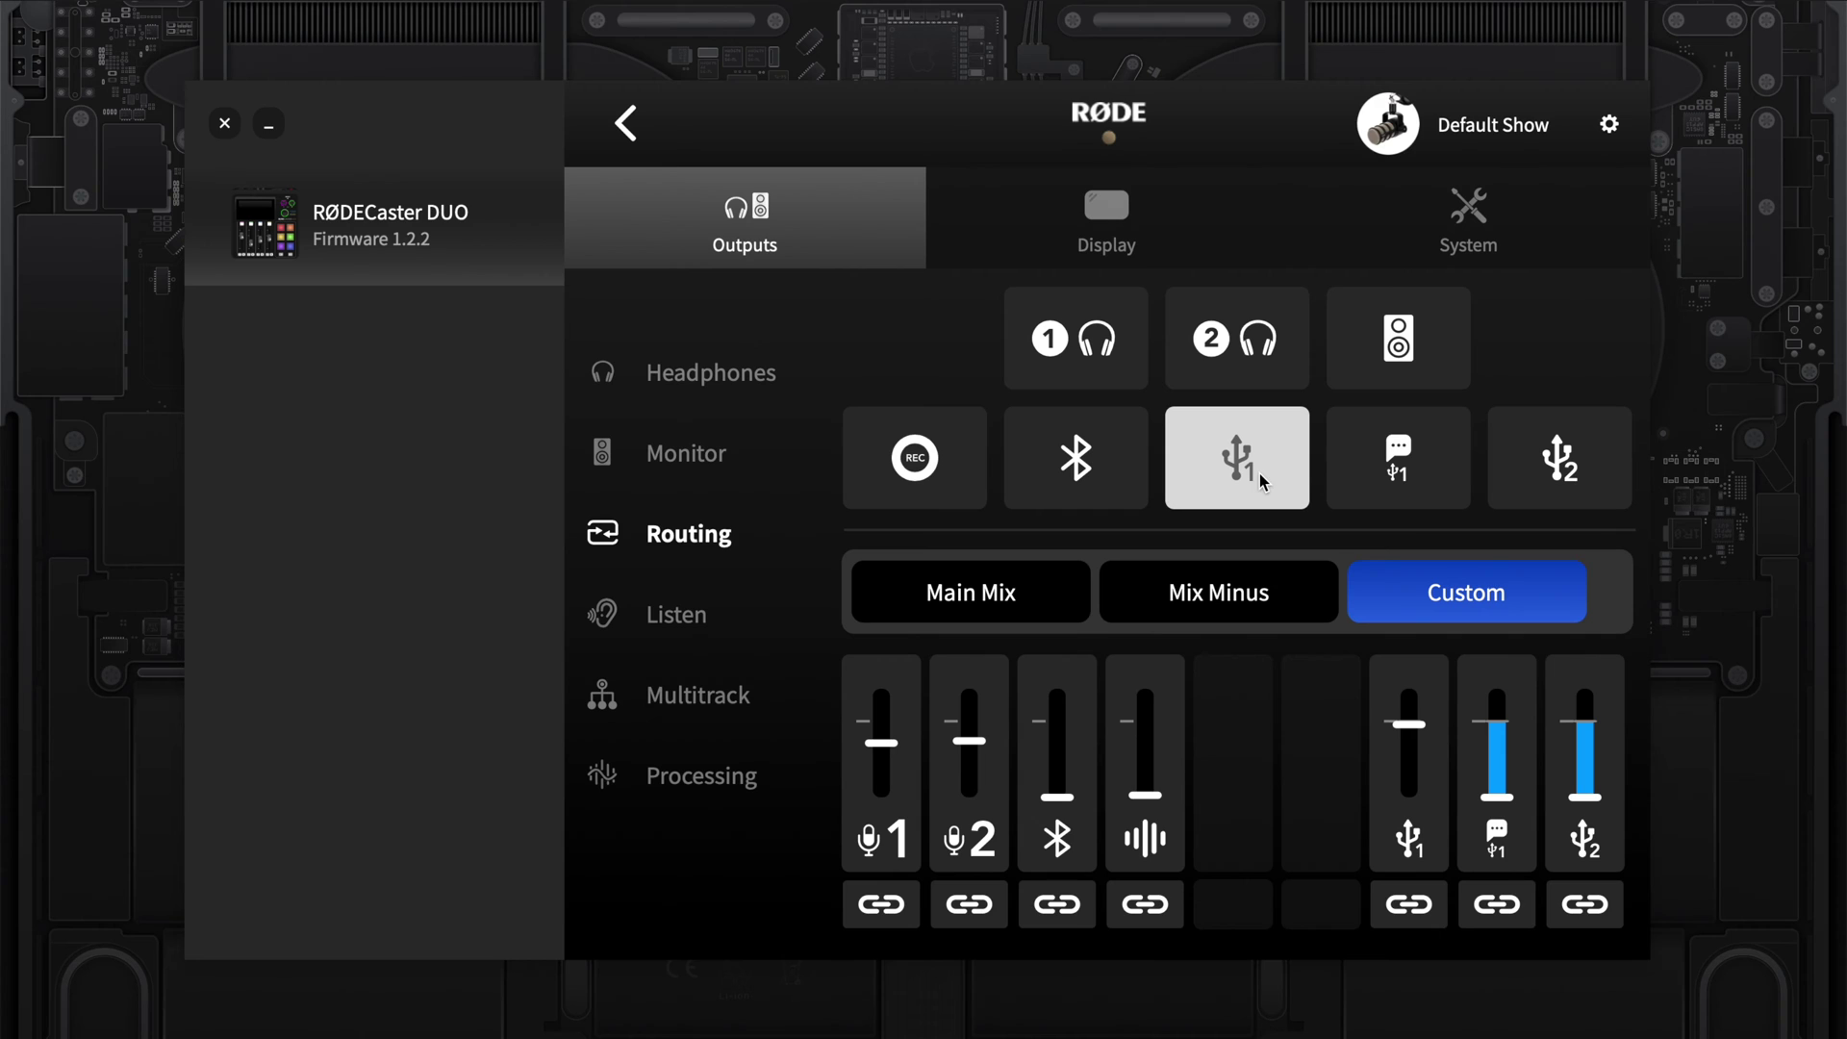
left_click(1405, 842)
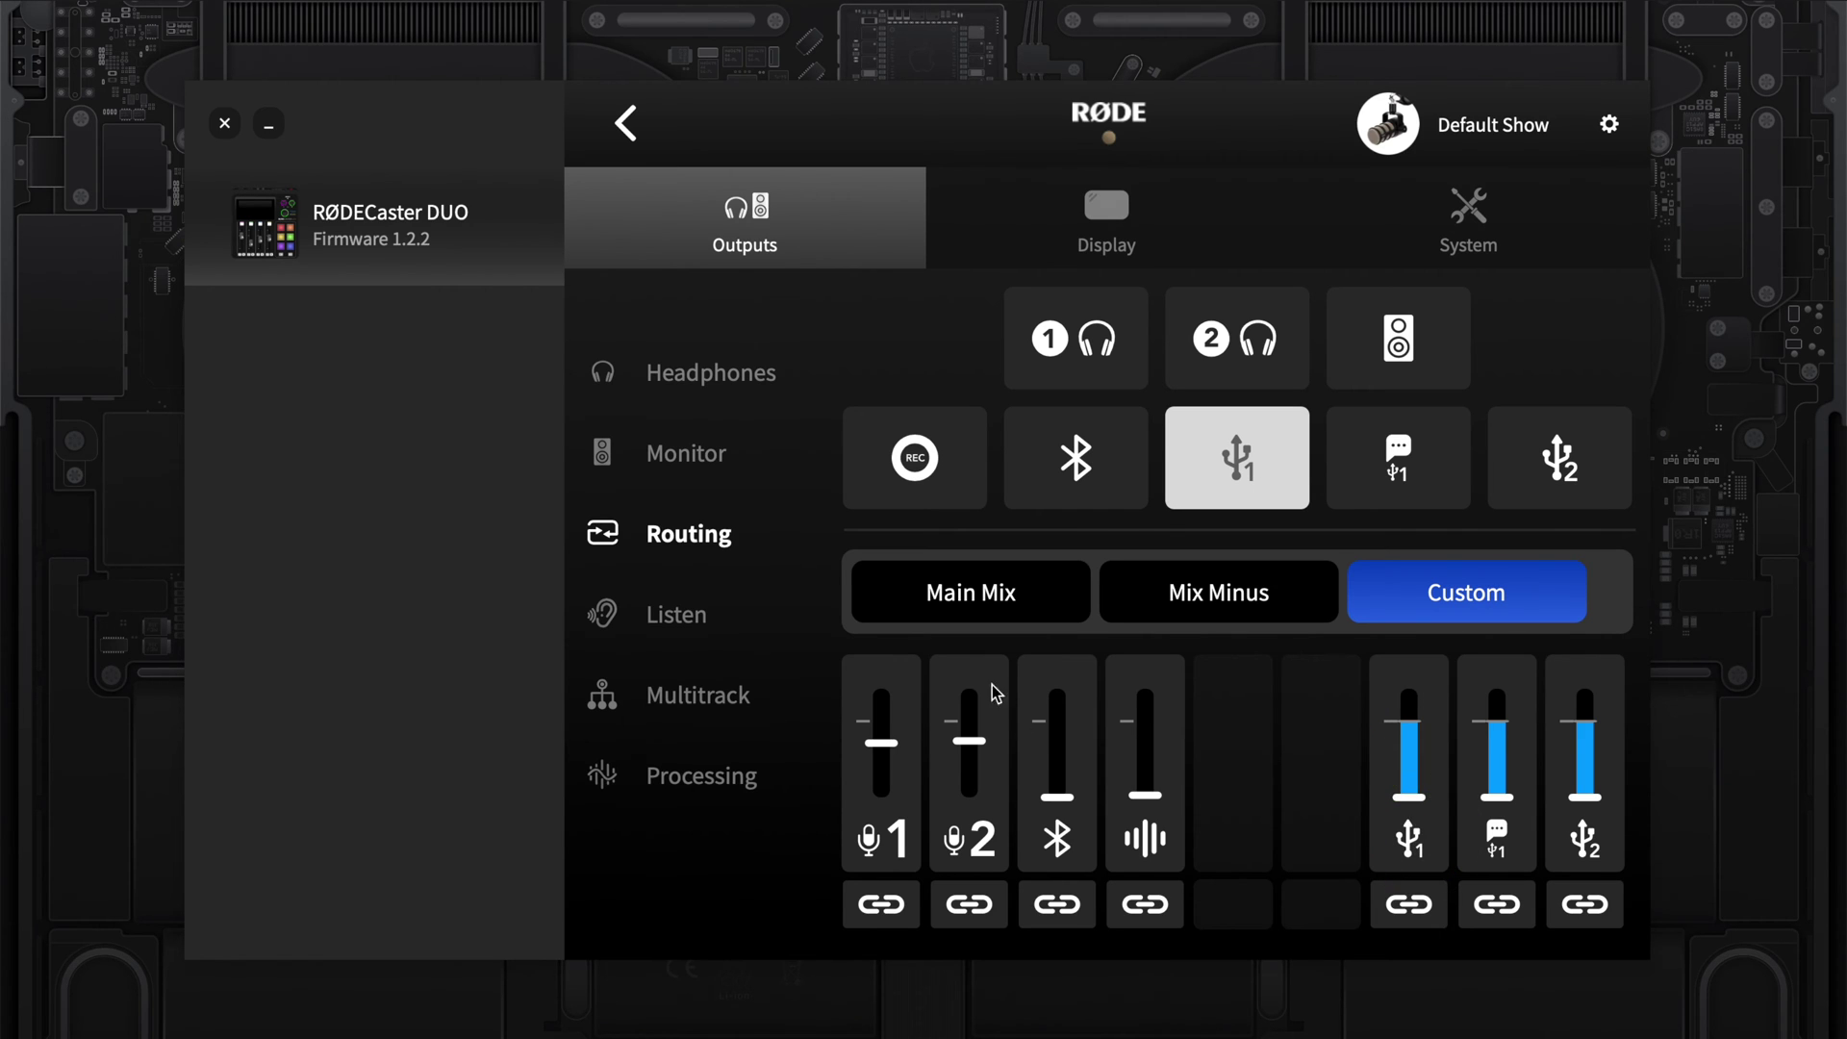
Enable Mic 2 in the USB 1 custom mix and clear Mic 1 from it
left_click_drag(884, 743, 883, 736)
left_click(973, 760)
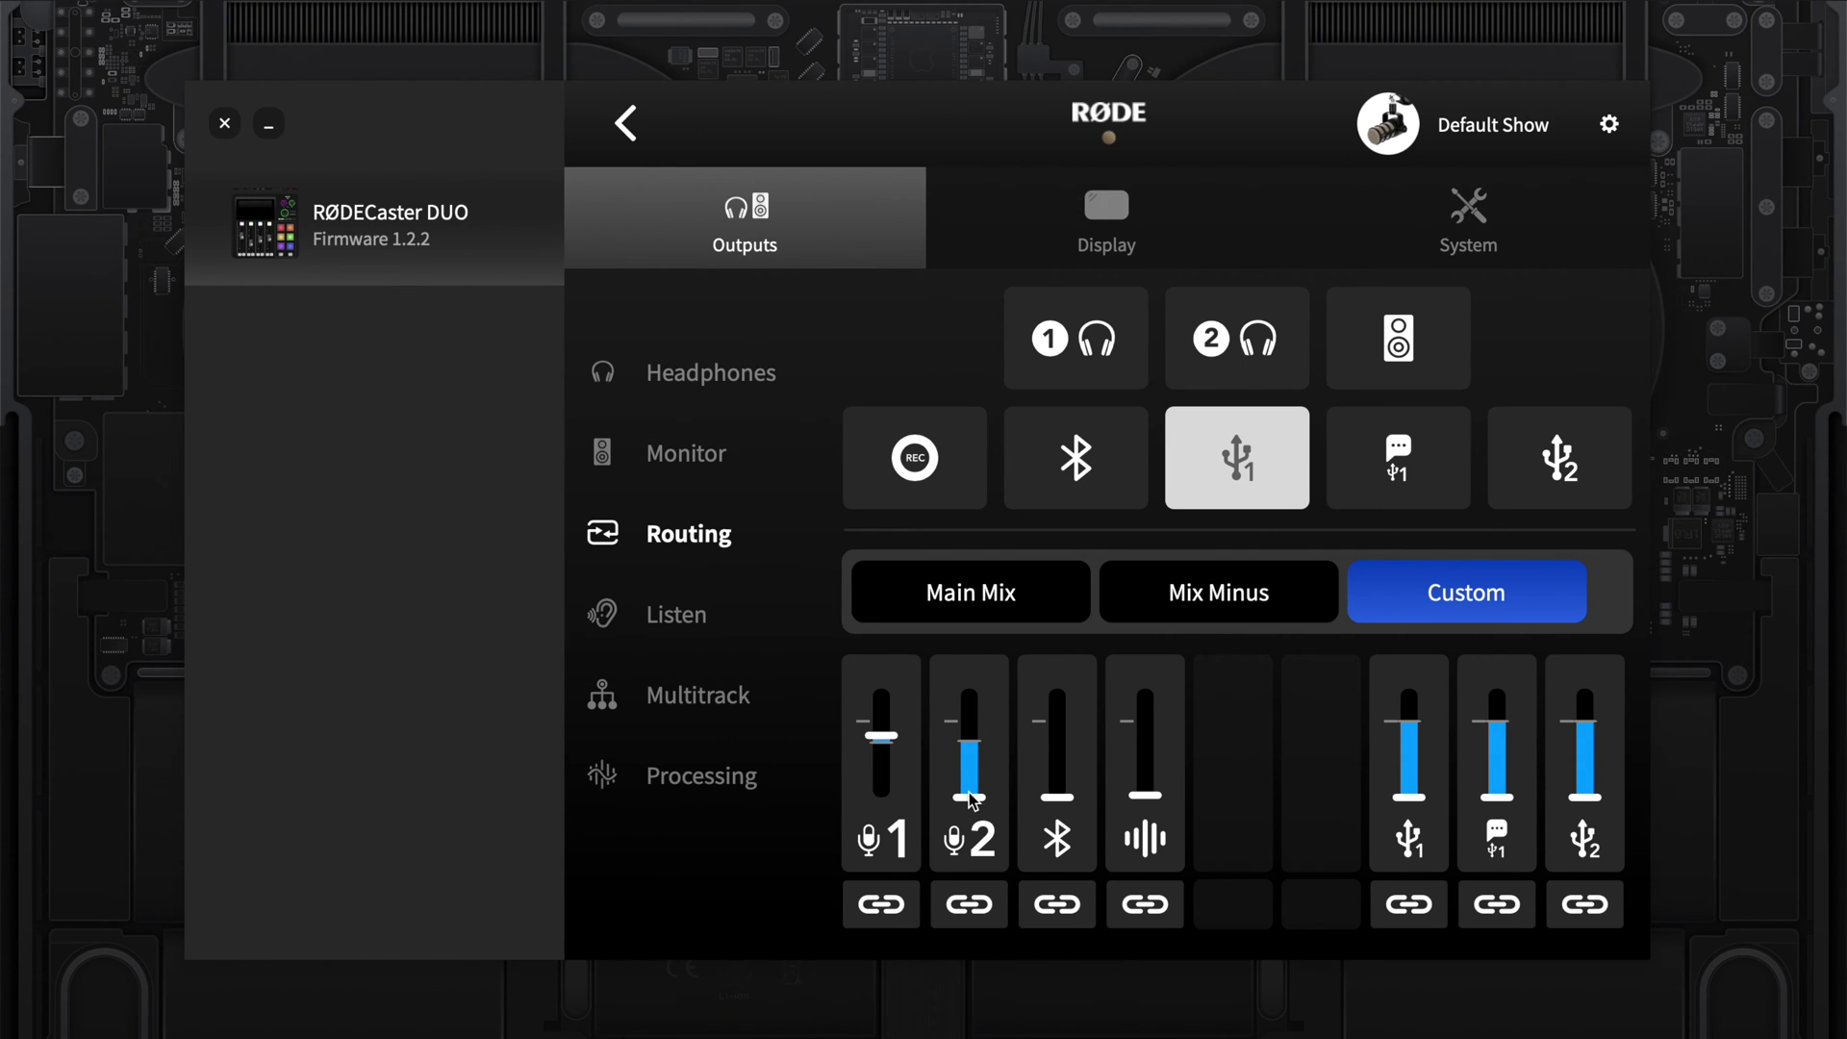
left_click(968, 746)
left_click_drag(960, 744, 974, 820)
left_click(882, 740)
Set USB multitrack to Pre-Fader with Bypass Processing switched on
left_click(662, 613)
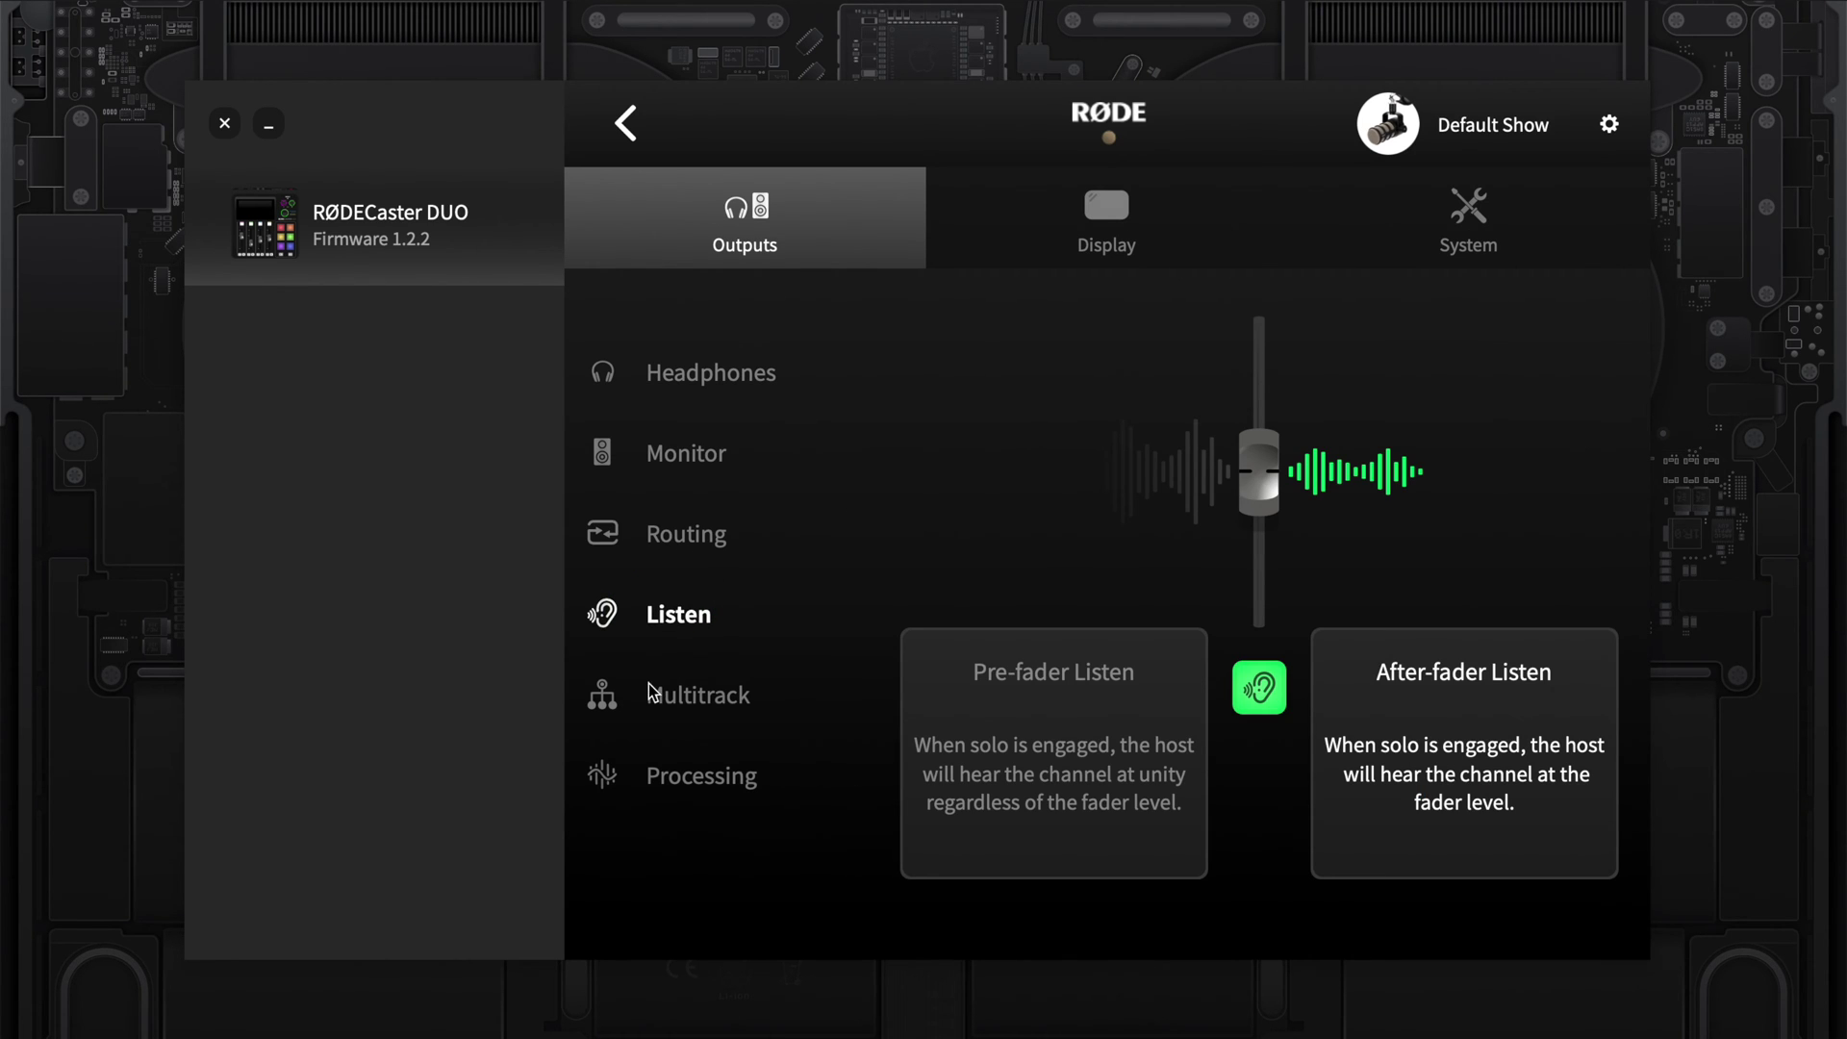
left_click(670, 708)
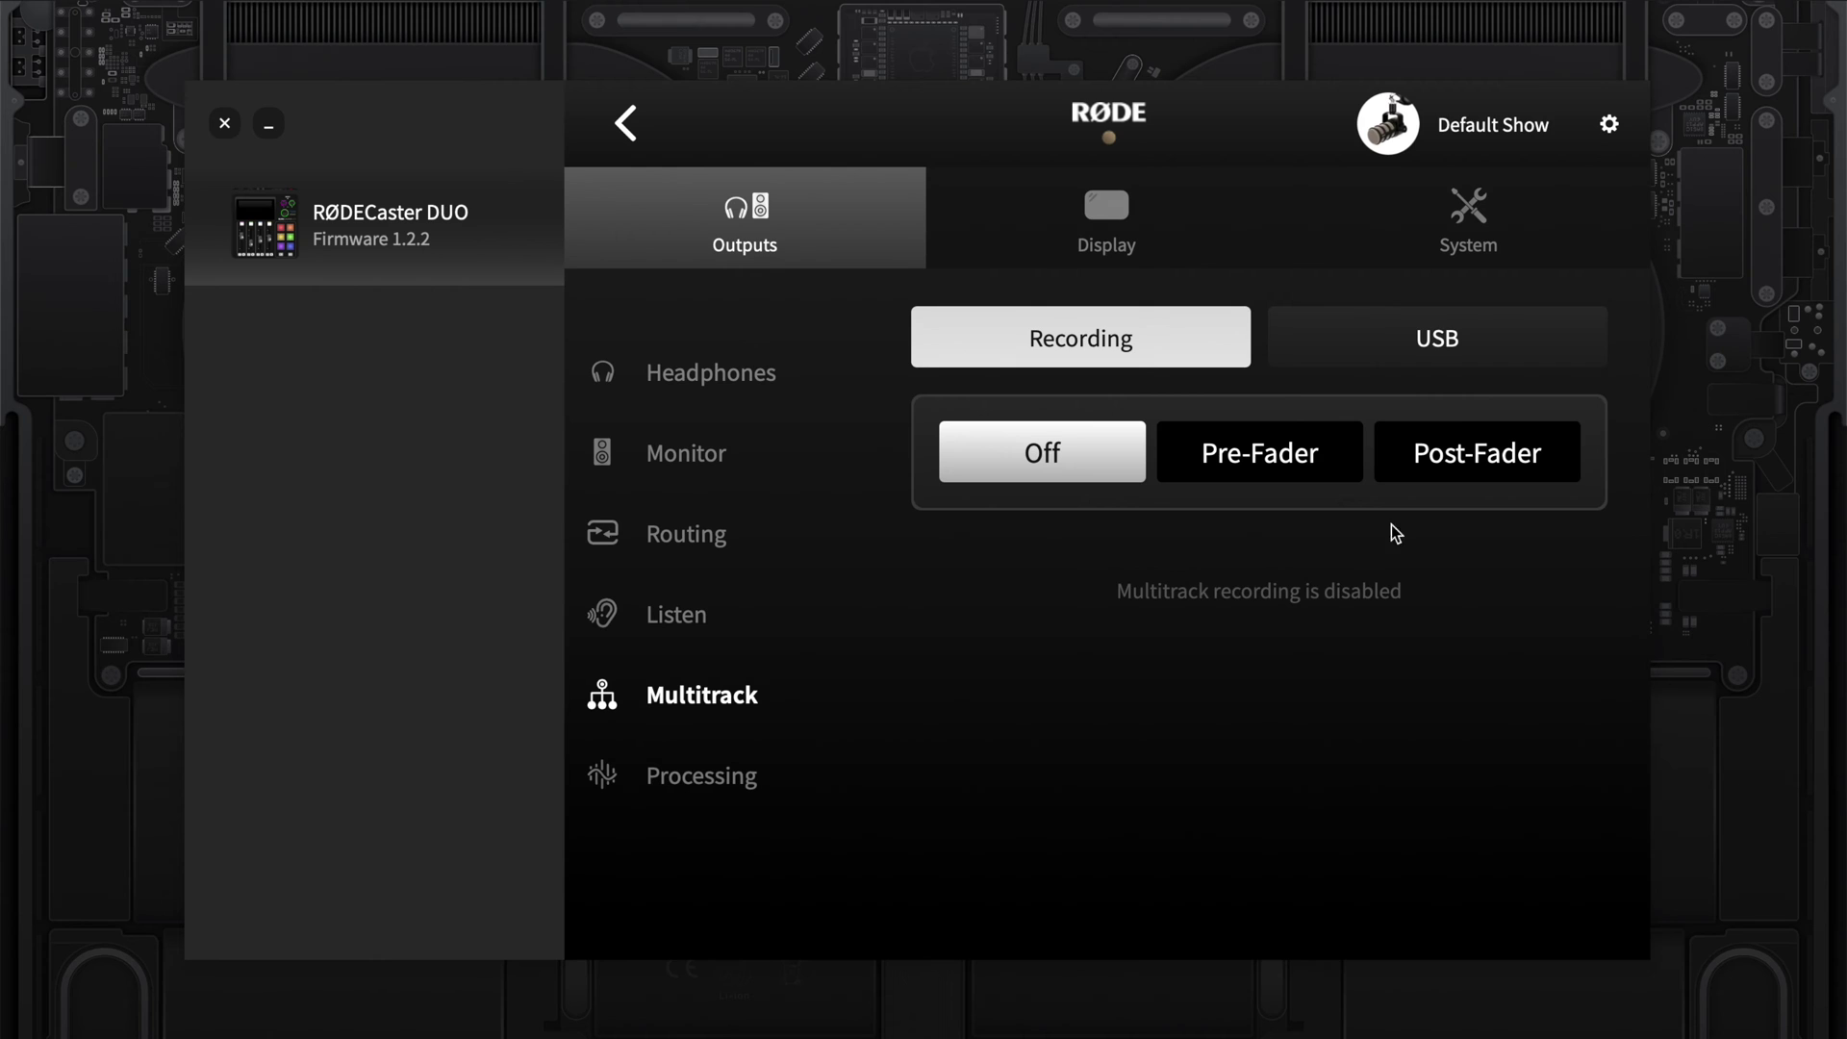
left_click(1444, 349)
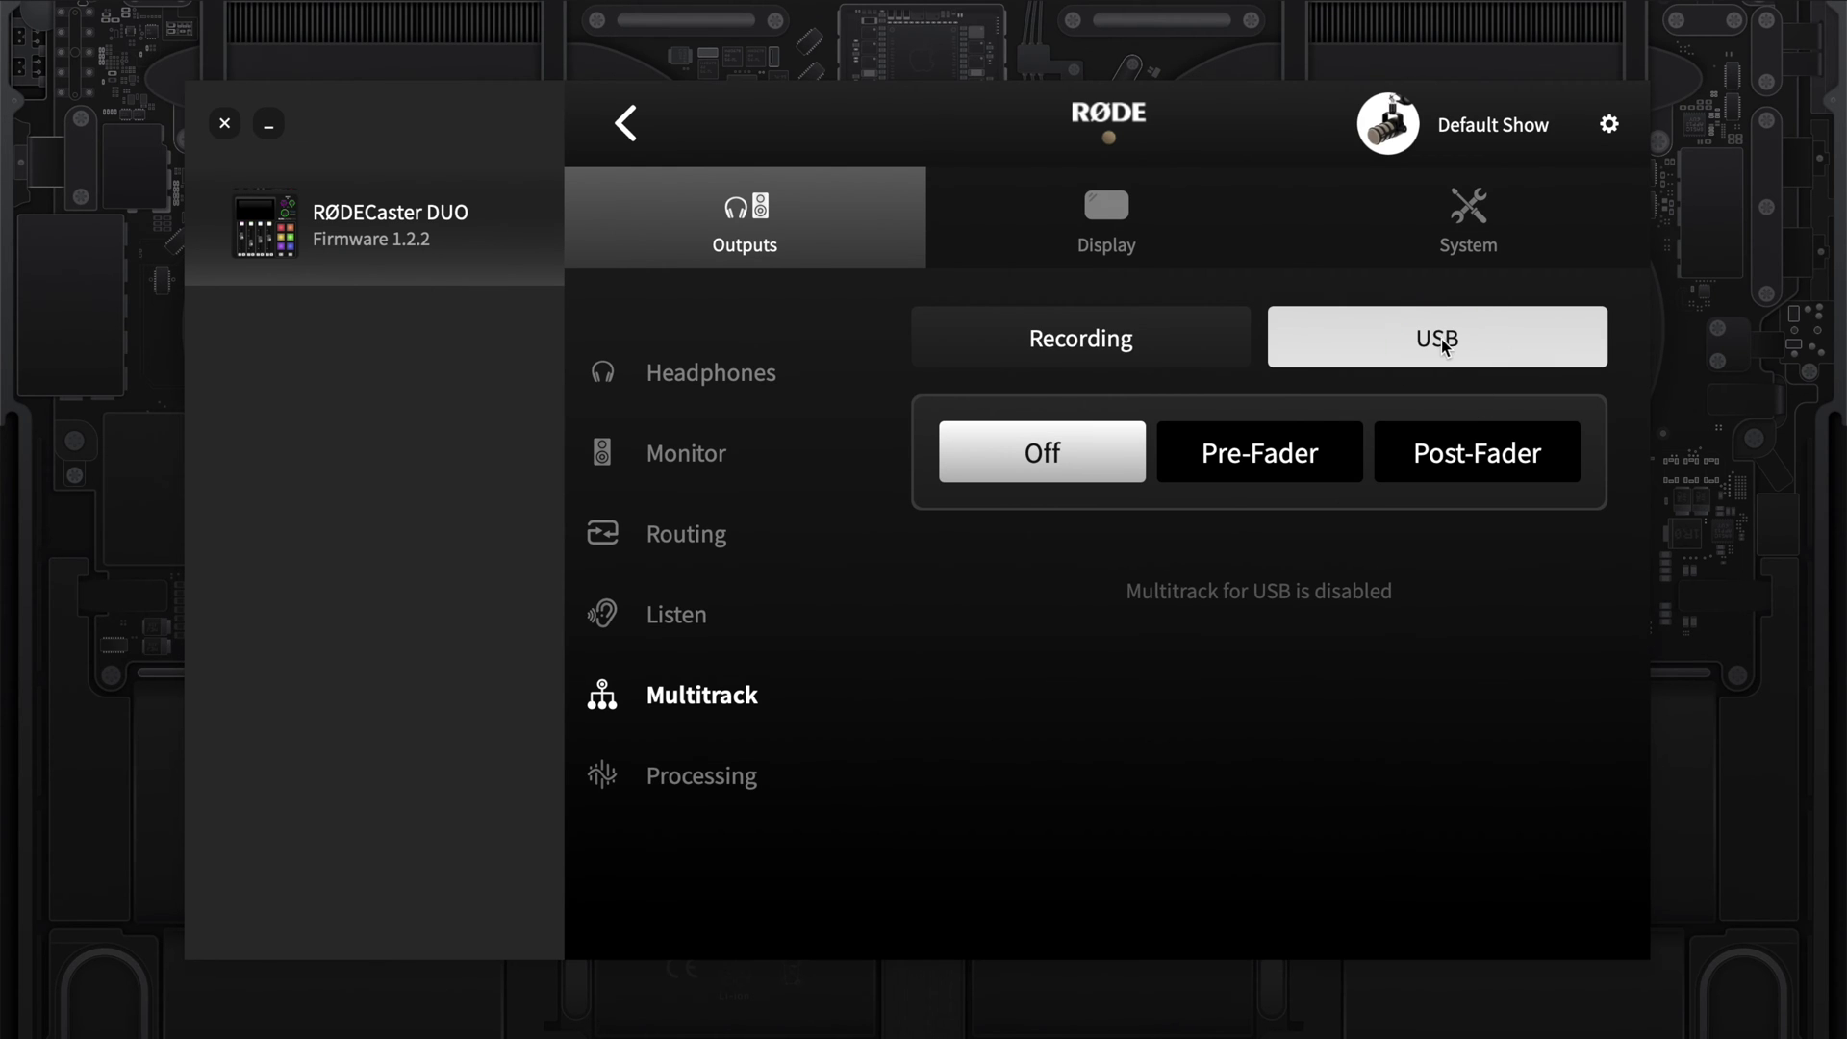
left_click(1280, 468)
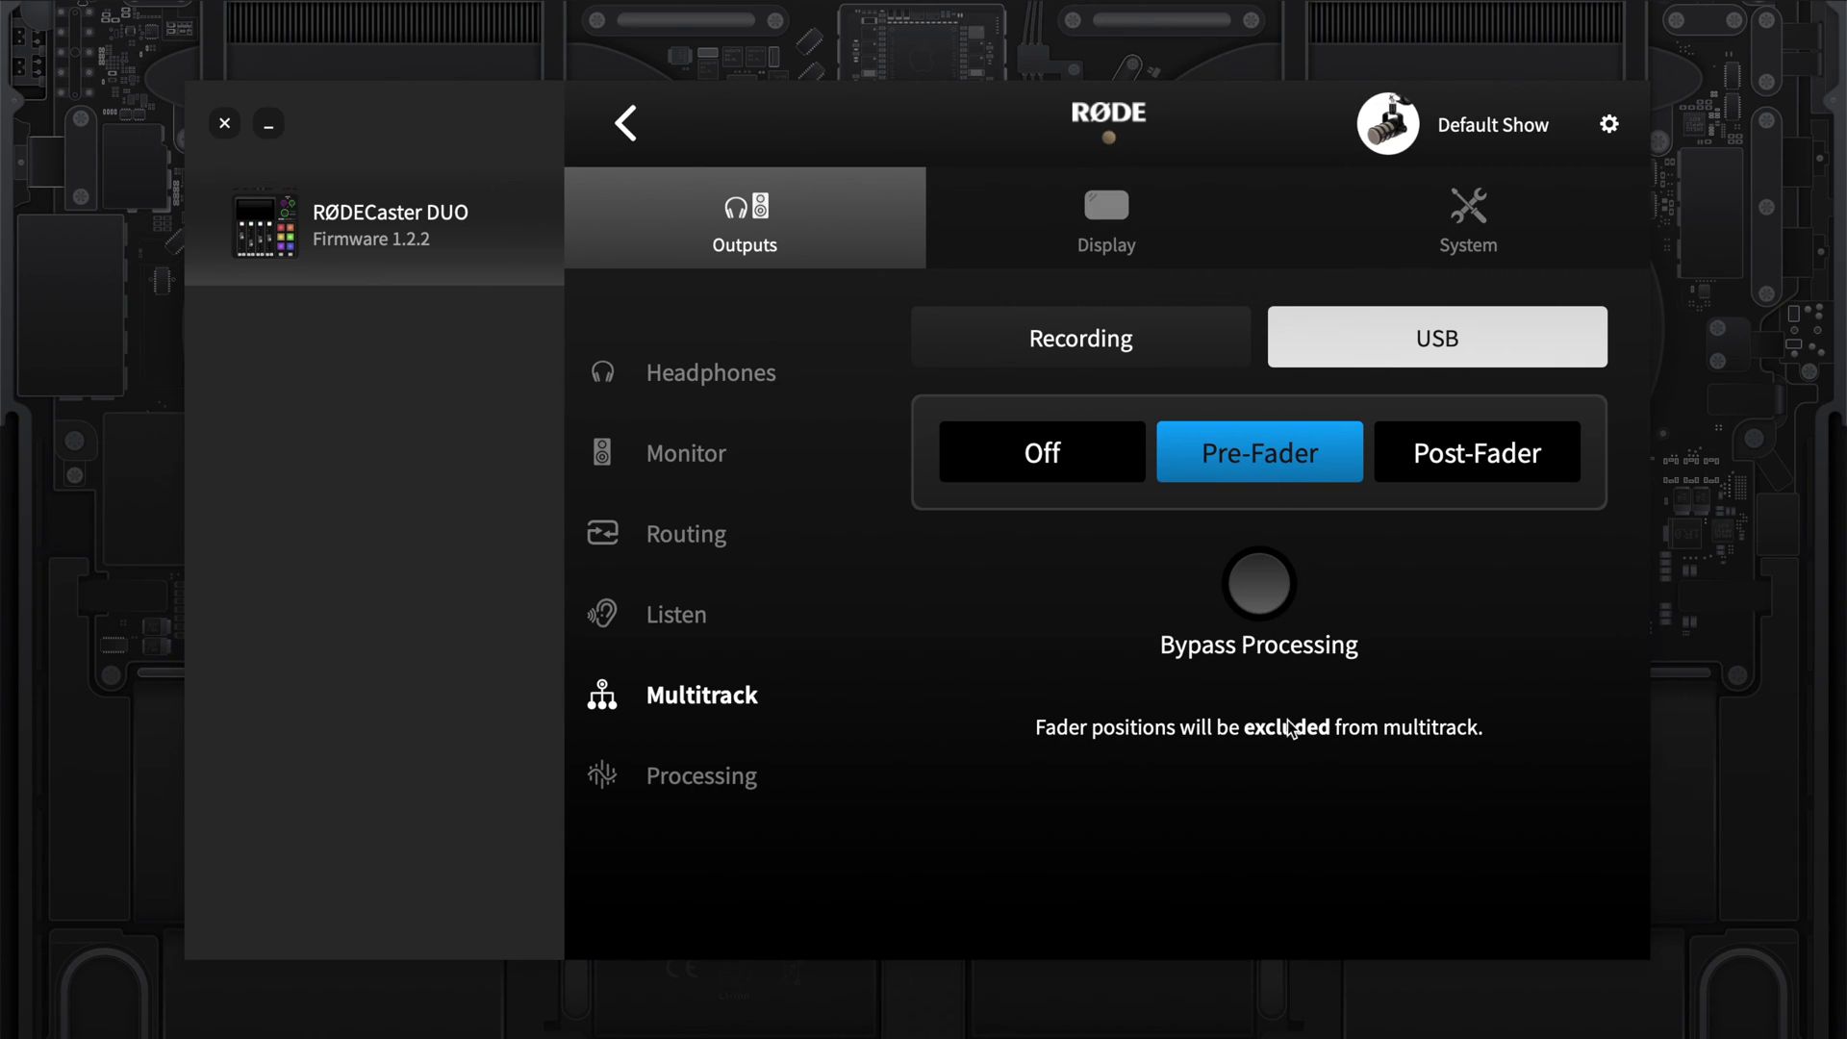
left_click(1262, 585)
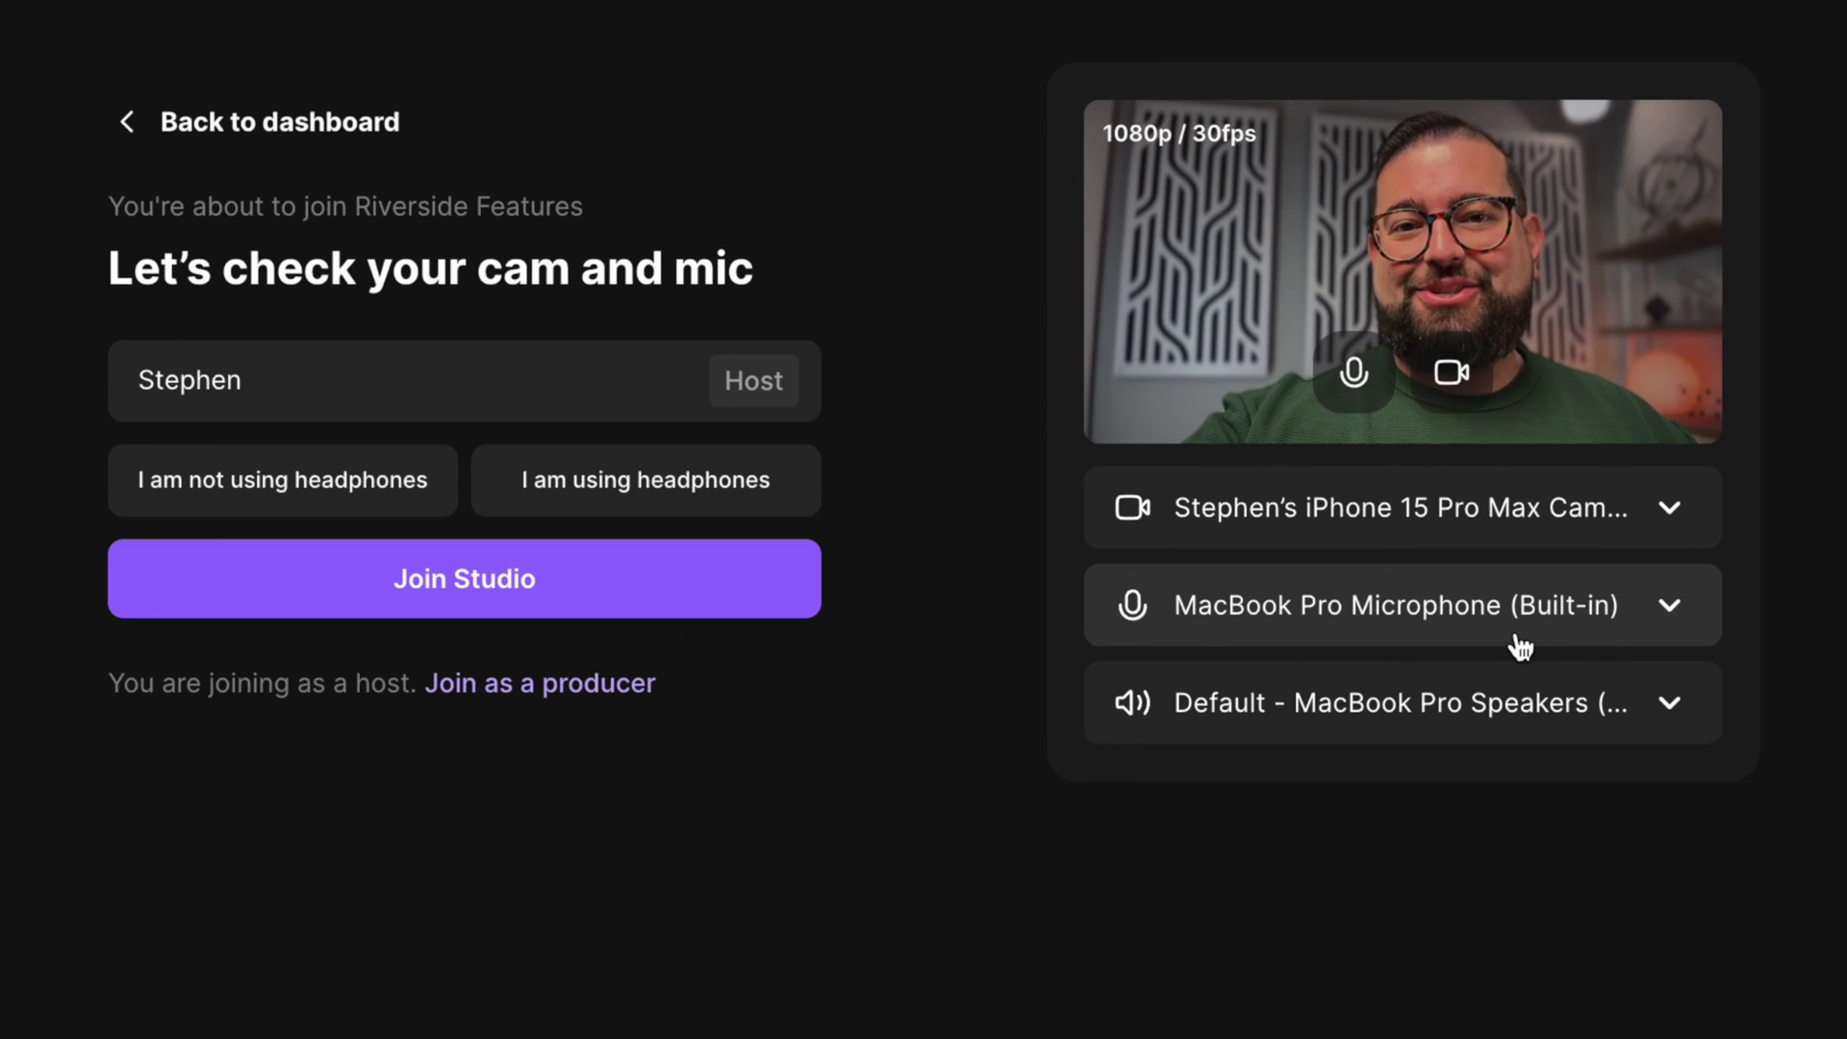
Choose RODECaster Duo Main Multitrack as microphone and speaker, and confirm headphones are in use
left_click(1359, 608)
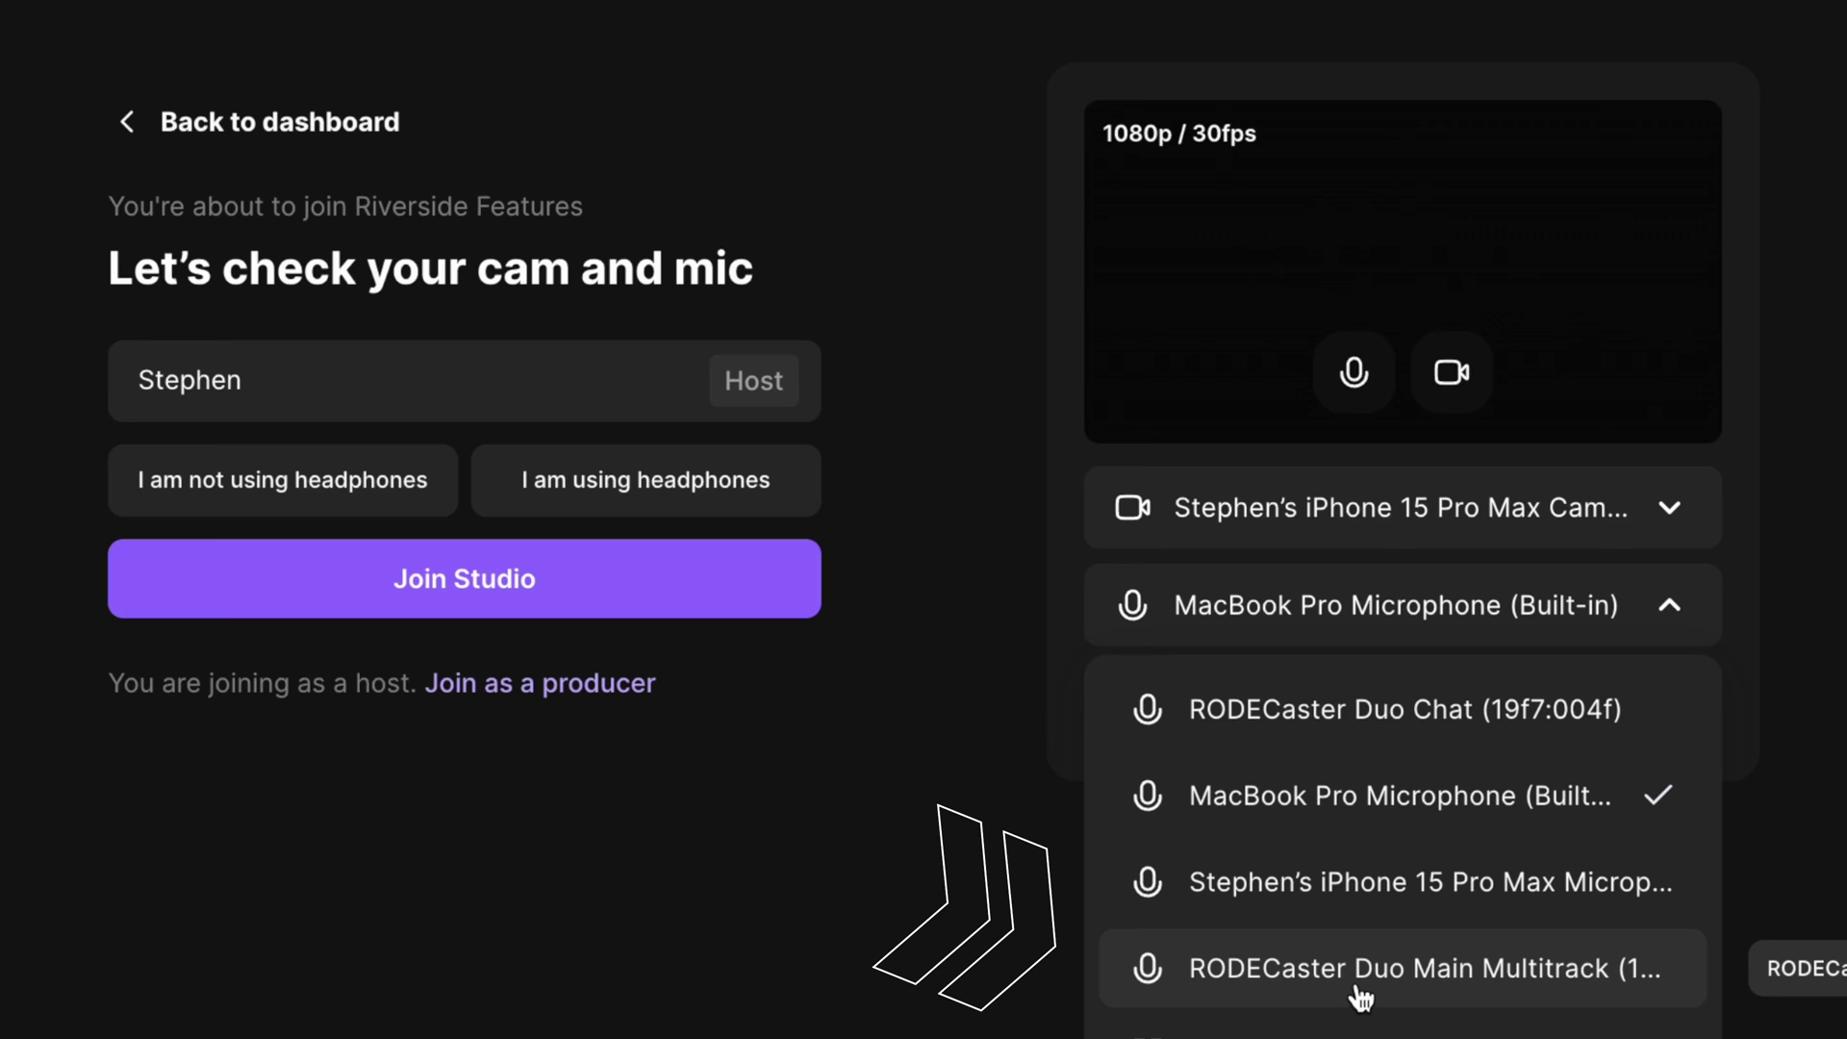
left_click(1437, 991)
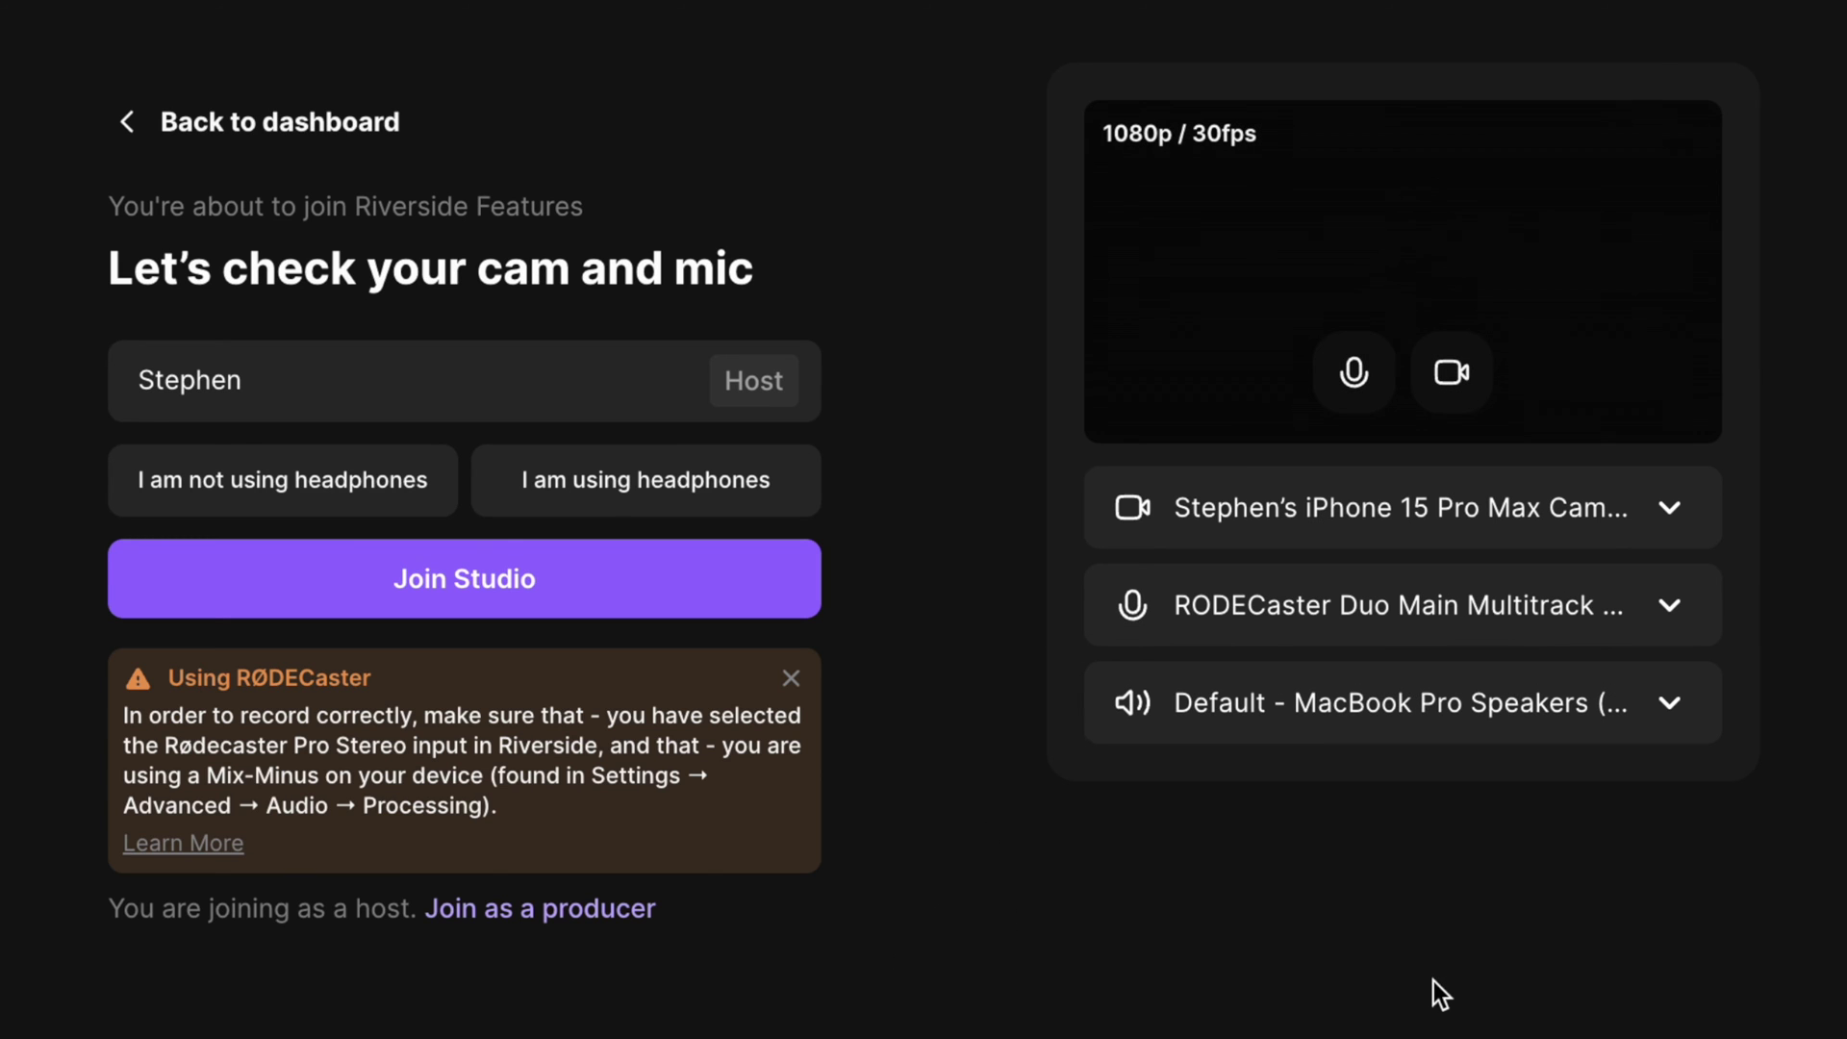
left_click(1508, 729)
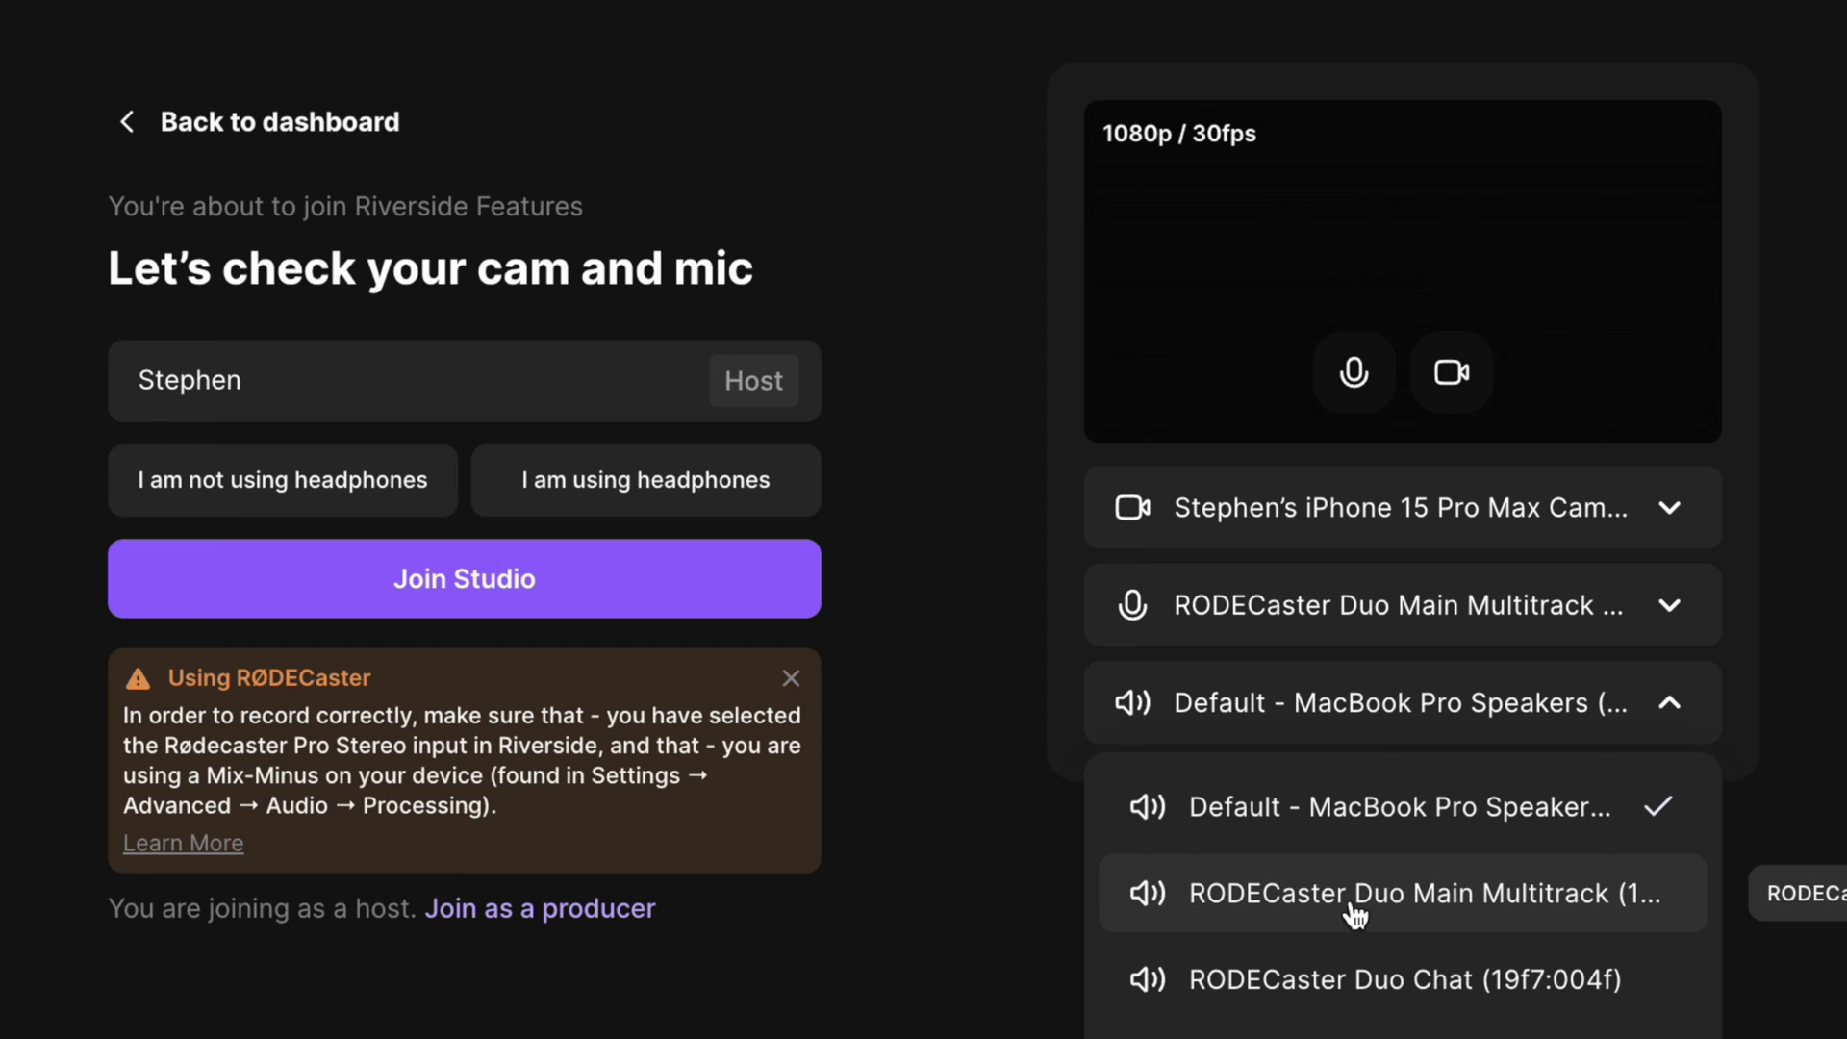
left_click(1411, 914)
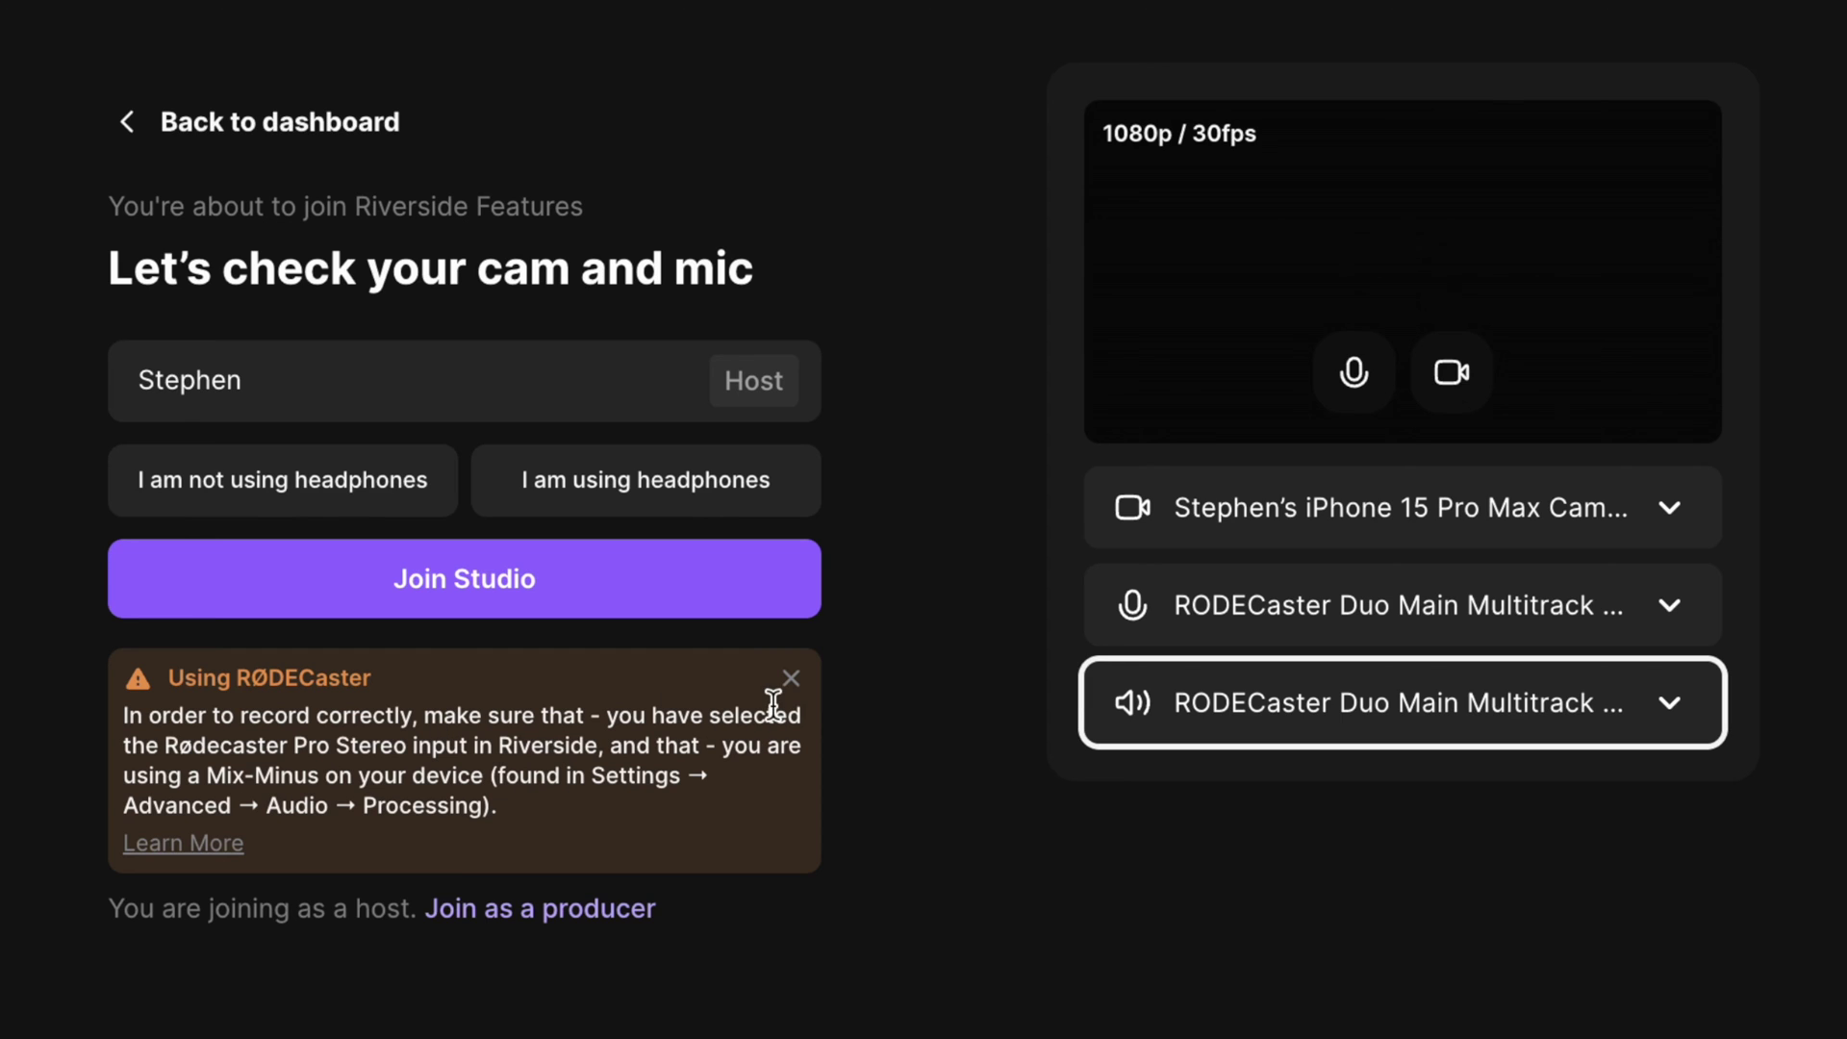
left_click(792, 680)
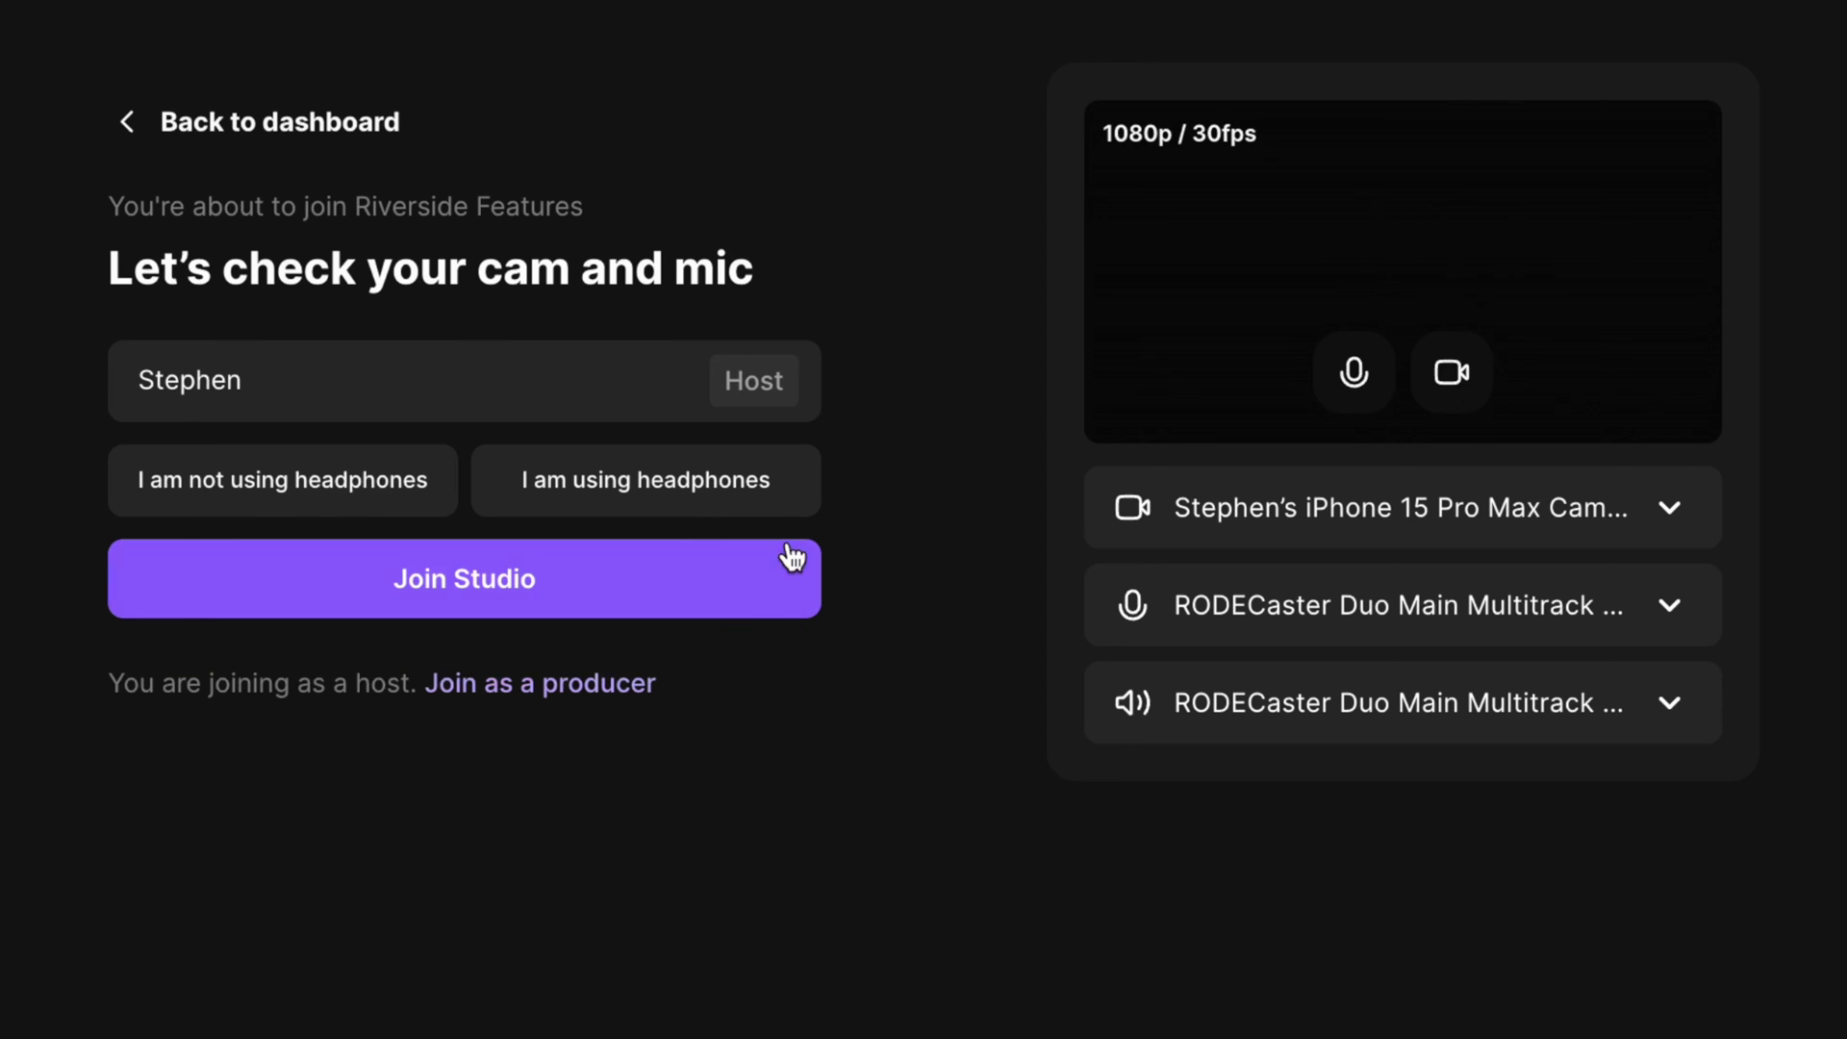
left_click(722, 487)
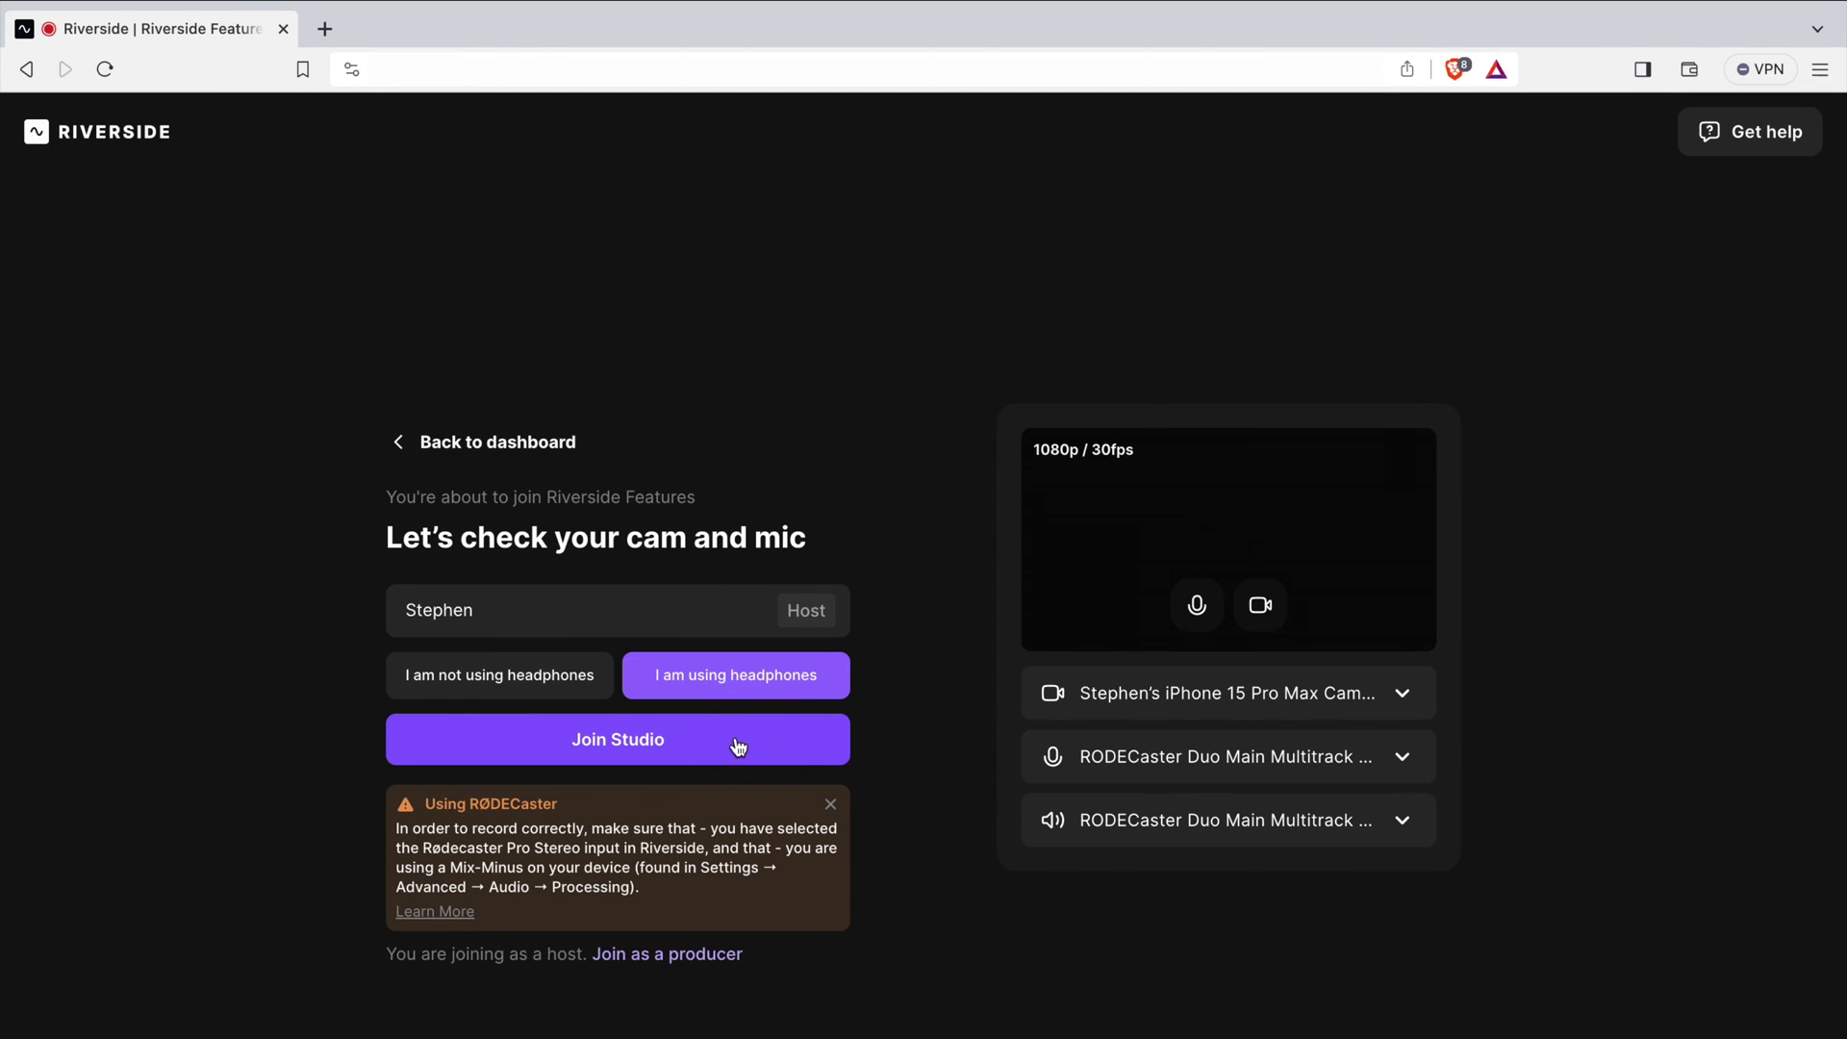
Join the Riverside Features studio as host
left_click(738, 747)
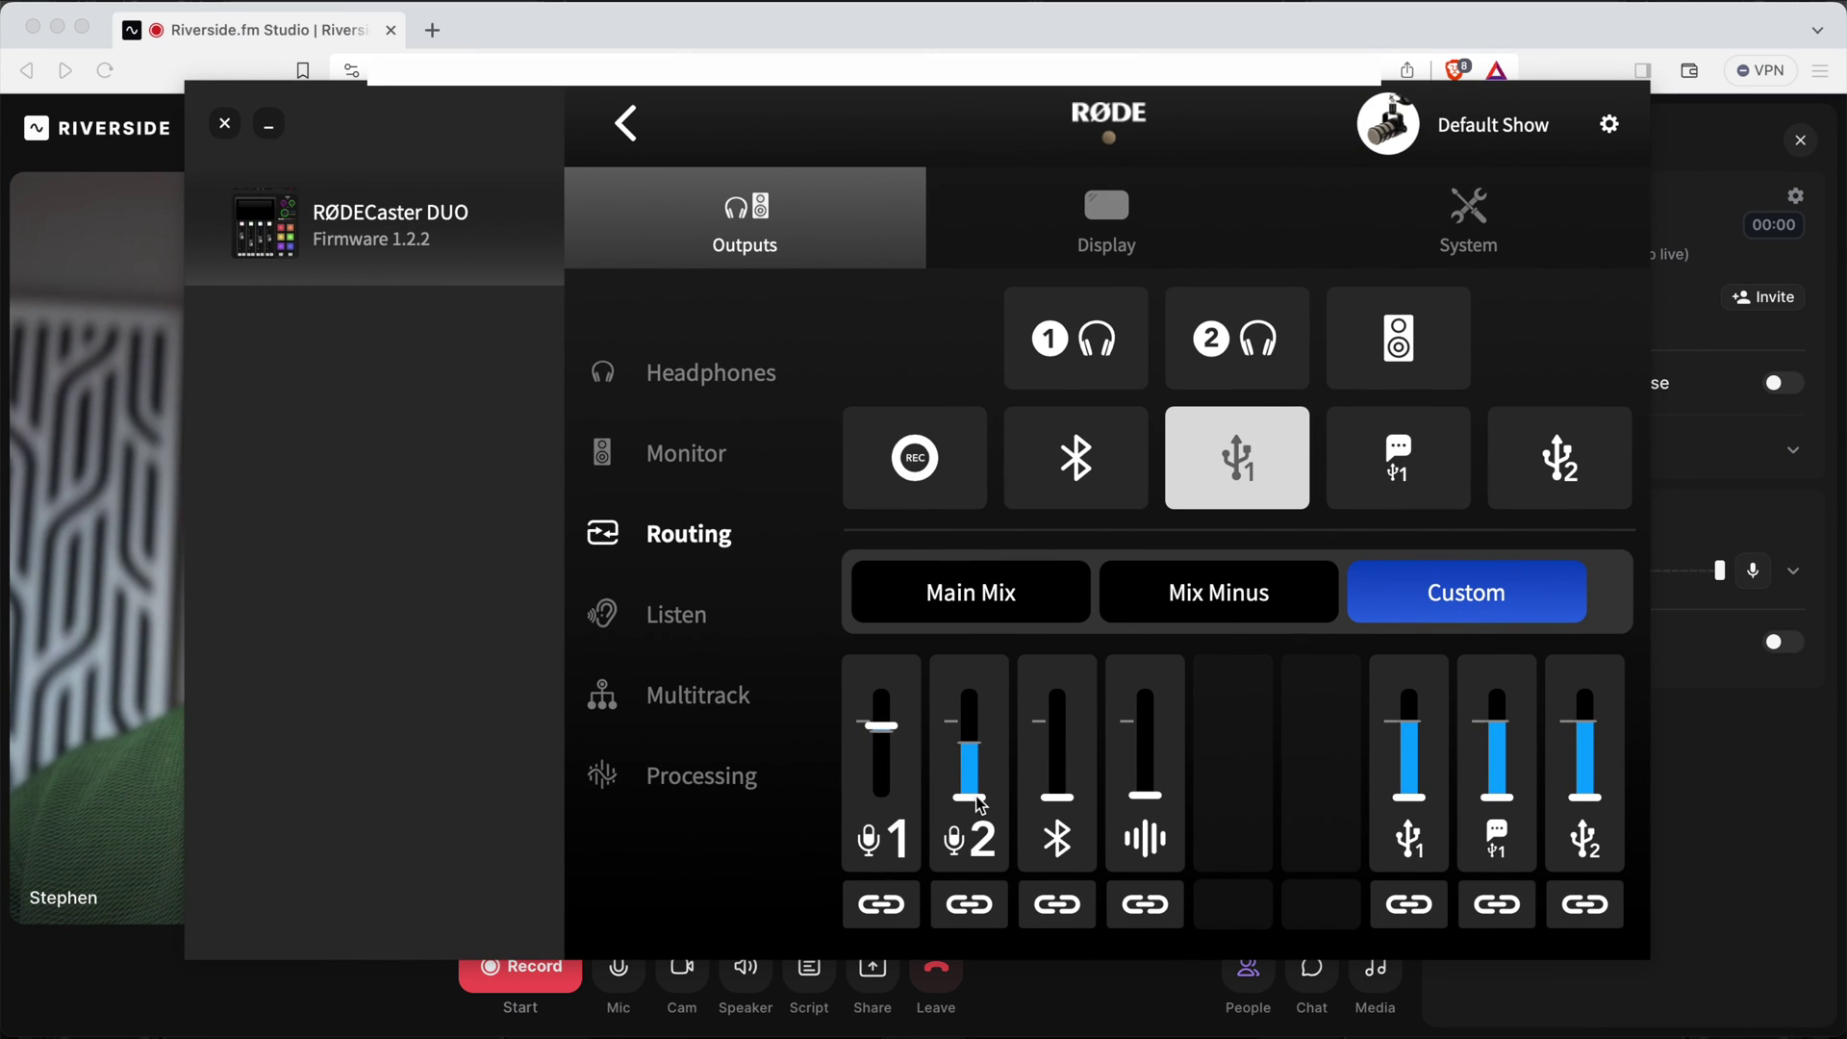
Raise the Mic 2 fader in the USB 1 custom mix and minimize RØDE Central
left_click_drag(979, 804, 979, 736)
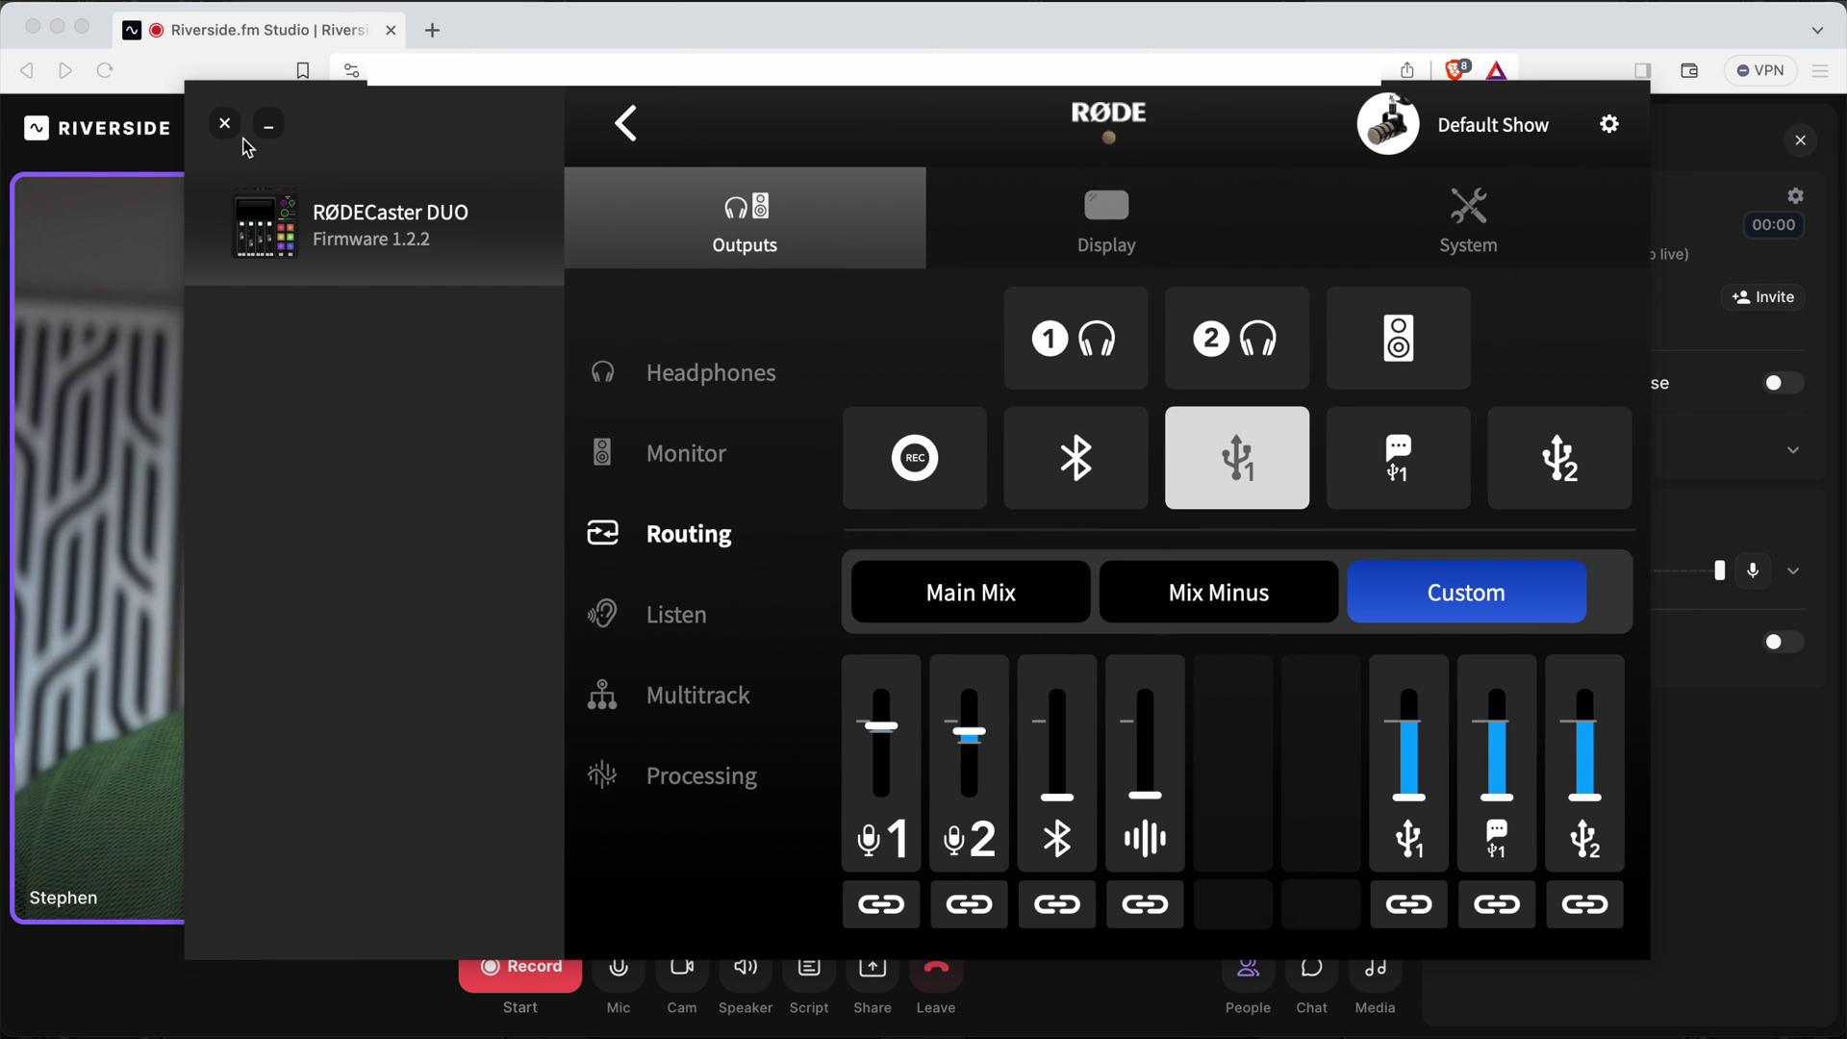
left_click(268, 125)
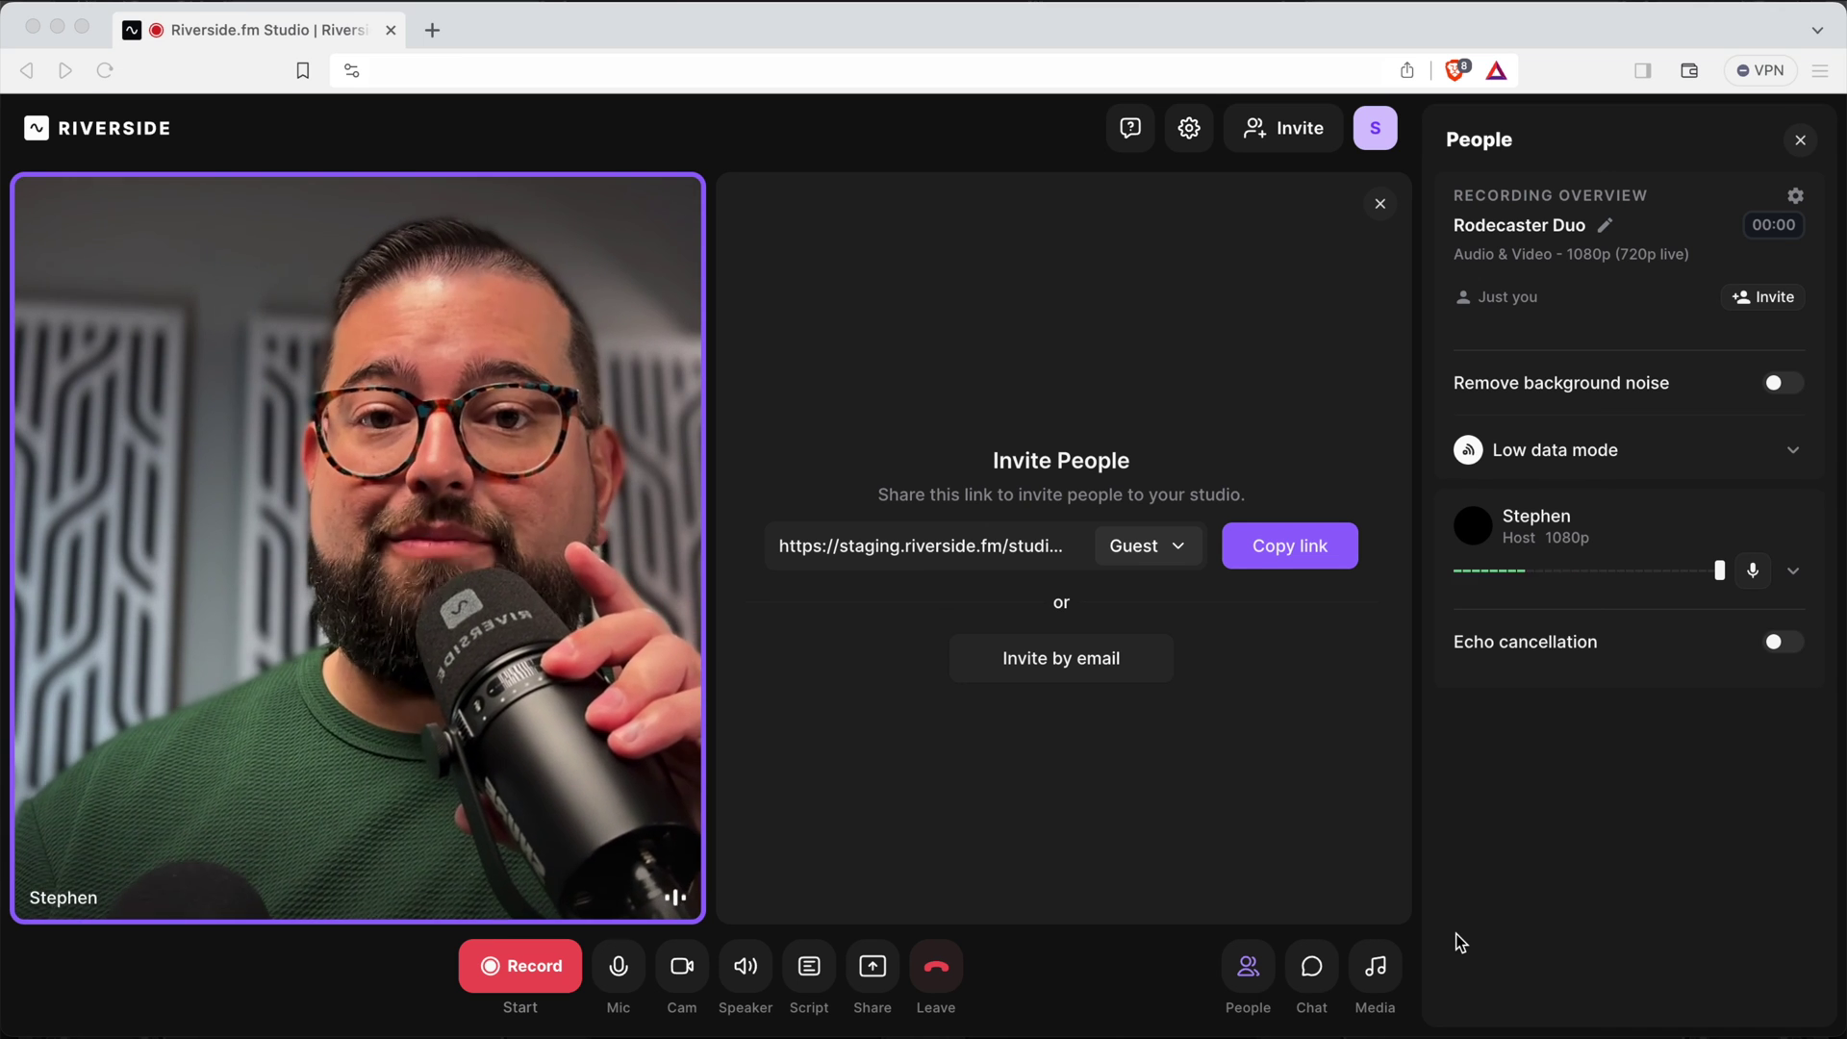
left_click(1690, 23)
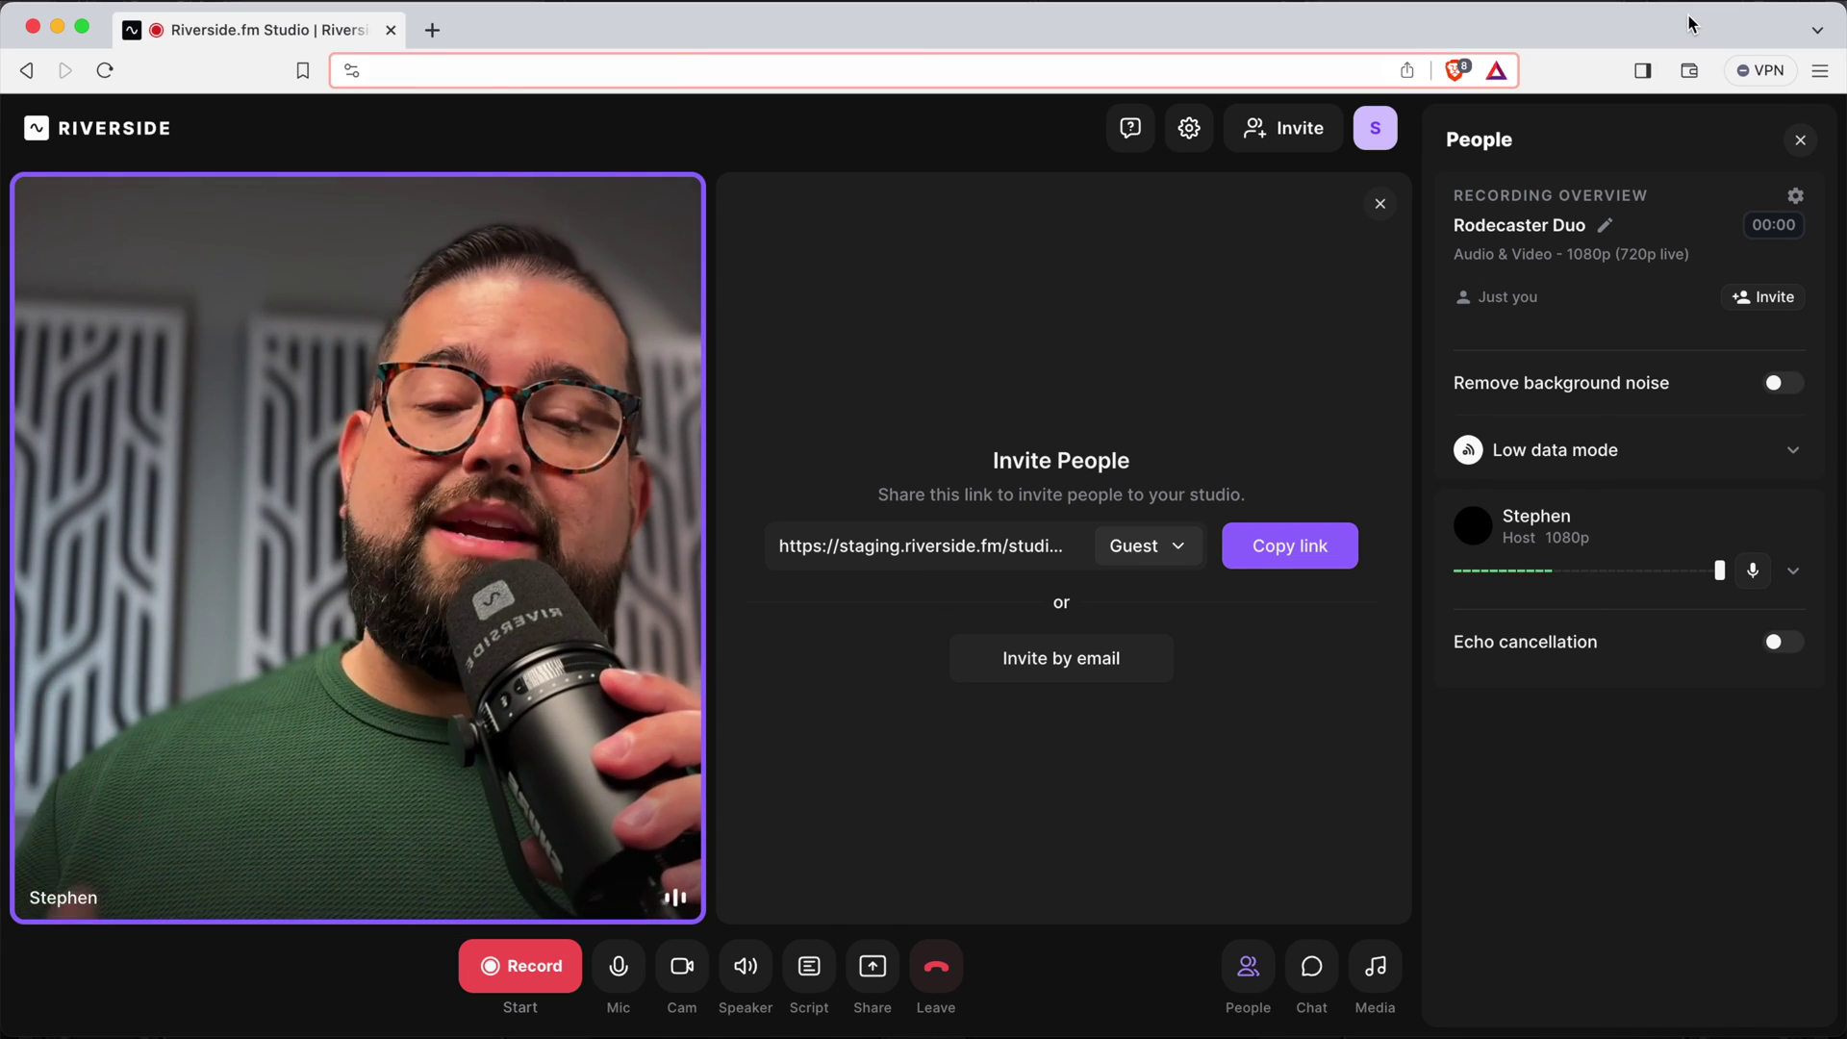